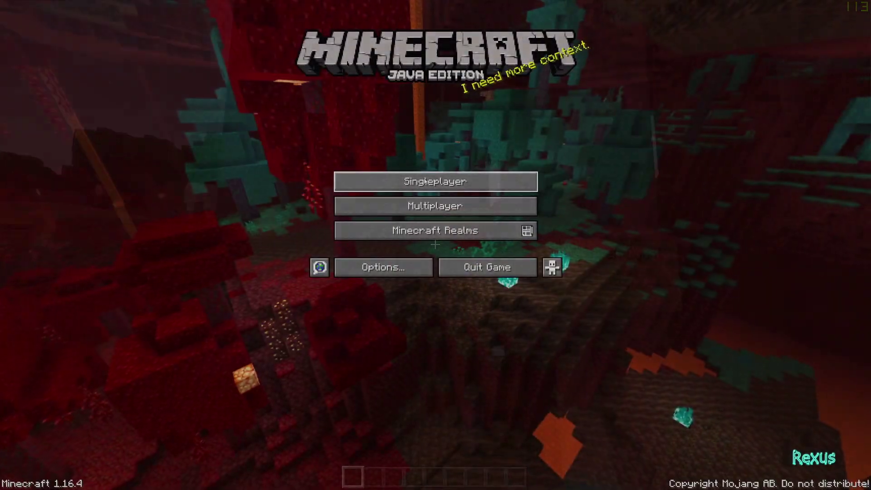
Make a backup of the singleplayer world "EVERY FARM IN EXISTENCE" from its world settings.
click(423, 178)
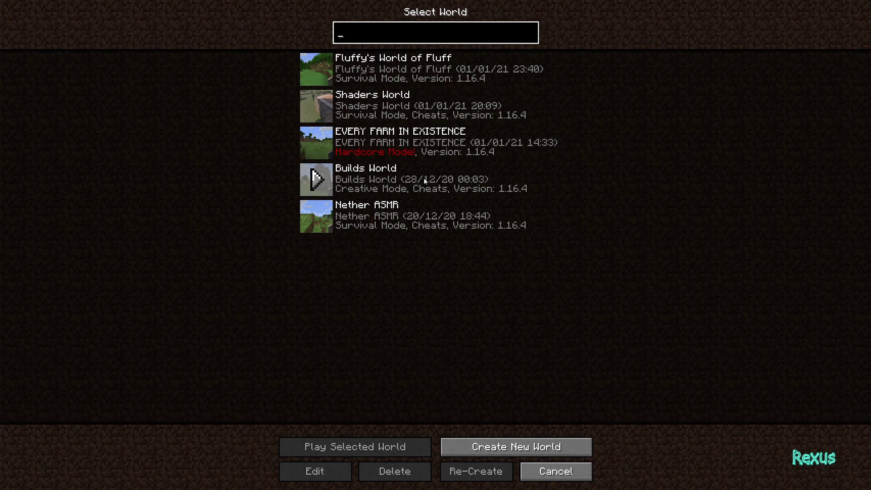
click(456, 133)
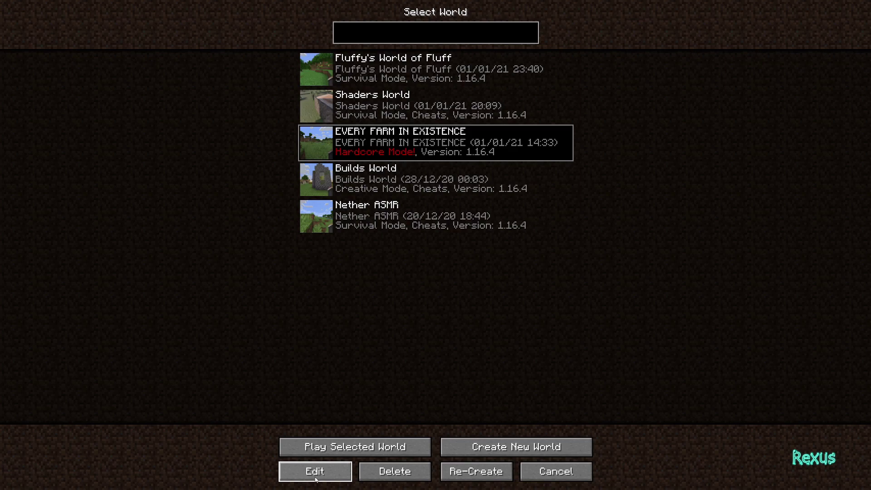
click(316, 477)
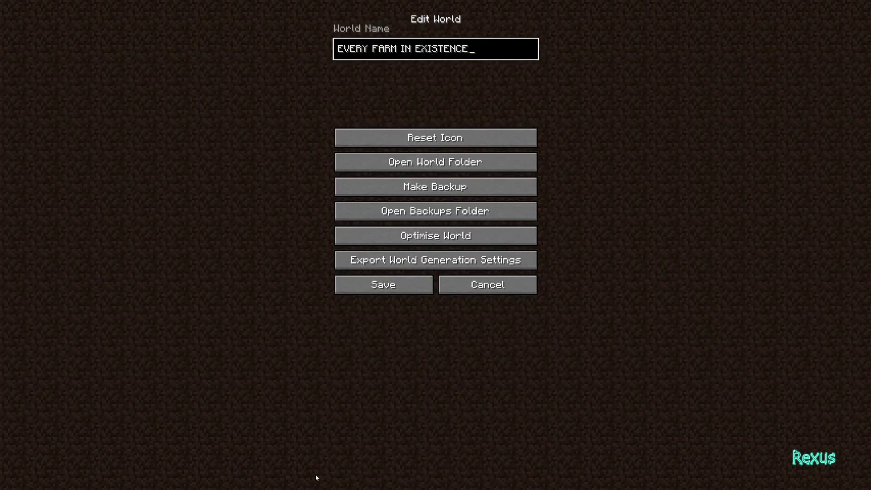
click(452, 197)
click(413, 155)
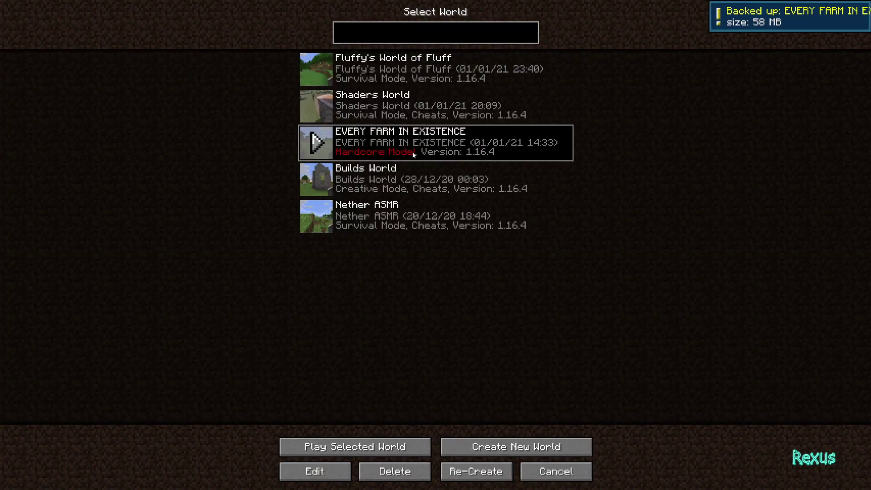
Load the world "EVERY FARM IN EXISTENCE" and walk up to the crafting table between the chests.
click(327, 142)
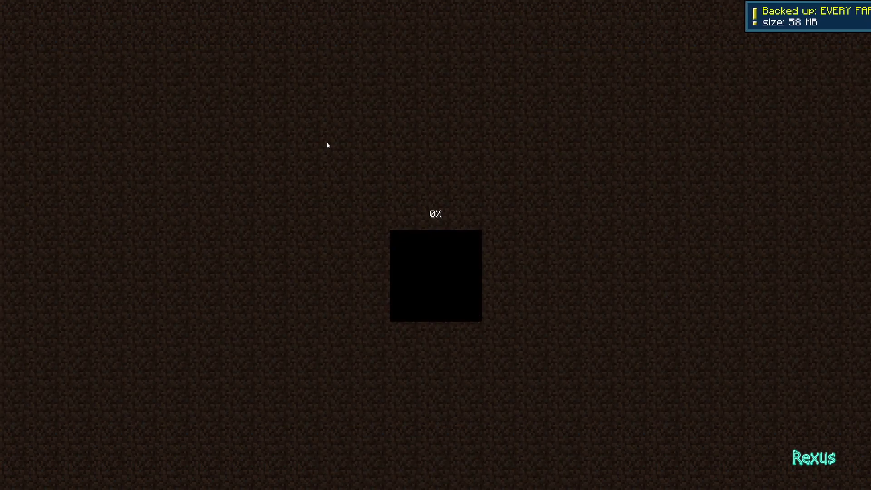
key(w)
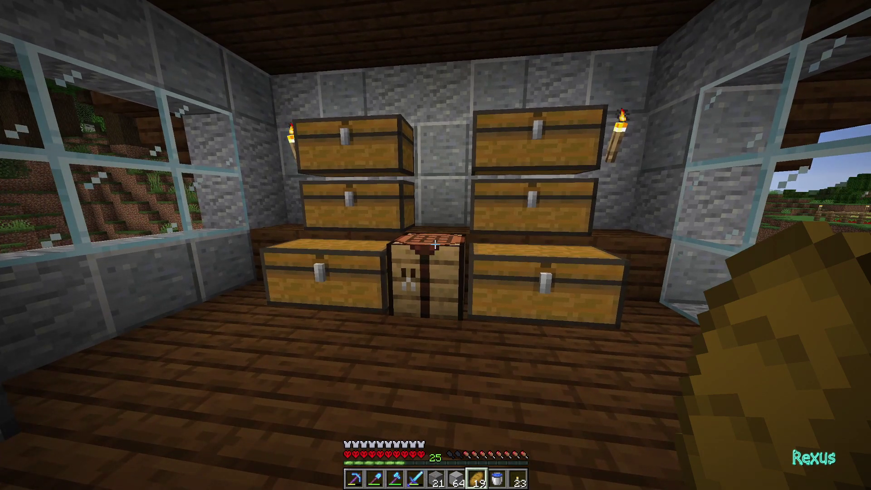
key(w)
Craft a chest from planks at the crafting table and put it in the hotbar.
right_click(436, 244)
click(454, 290)
right_click(384, 223)
right_click(402, 222)
right_click(422, 223)
right_click(403, 186)
right_click(384, 186)
right_click(384, 204)
right_click(421, 204)
click(490, 254)
click(481, 204)
click(454, 313)
click(454, 291)
key(e)
Place the crafted chest near the bed to form a large chest, and open it.
key(6)
right_click(435, 245)
right_click(435, 245)
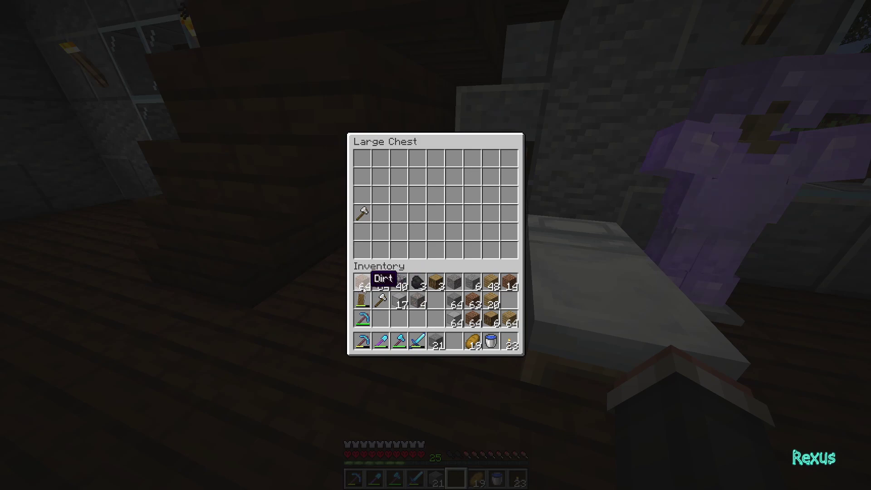
Transfer the dirt, stone, planks and other block stacks from the inventory into the large chest.
shift+click(362, 282)
shift+click(380, 281)
shift+click(399, 282)
shift+click(417, 282)
shift+click(454, 282)
shift+click(472, 281)
shift+click(491, 281)
shift+click(508, 281)
shift+click(490, 300)
shift+click(472, 299)
shift+click(454, 300)
shift+click(454, 318)
shift+click(472, 318)
shift+click(490, 318)
shift+click(508, 319)
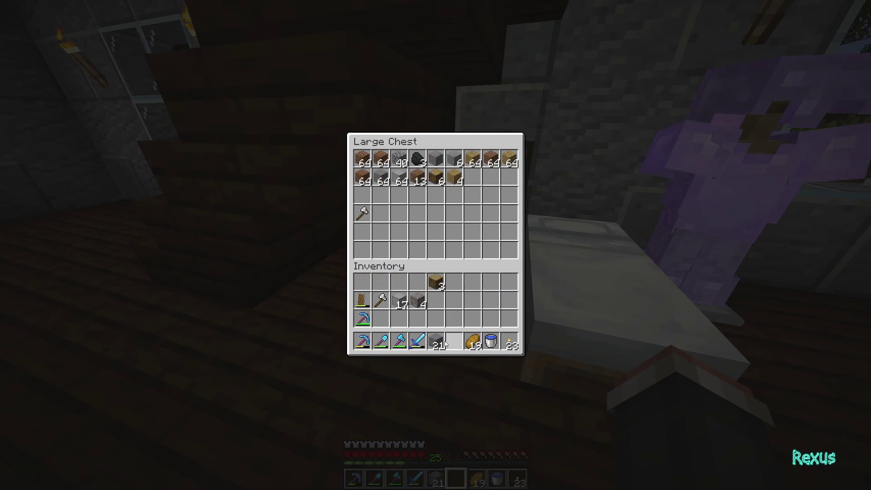
Store the leftover blocks, tools, sword, food, water bucket and torches in the large chest, emptying the hotbar.
shift+click(435, 341)
shift+click(417, 300)
shift+click(399, 300)
shift+click(436, 282)
shift+click(380, 299)
shift+click(363, 299)
shift+click(363, 318)
shift+click(362, 341)
shift+click(381, 341)
shift+click(399, 341)
shift+click(417, 341)
shift+click(467, 343)
shift+click(490, 341)
shift+click(509, 341)
key(e)
Take off all four worn armour pieces and move them into the inventory.
key(e)
shift+click(362, 176)
shift+click(363, 195)
shift+click(363, 214)
shift+click(362, 231)
key(e)
Put the four armour pieces into the large chest and display the debug screen.
right_click(435, 245)
shift+click(418, 282)
shift+click(399, 282)
shift+click(381, 281)
shift+click(363, 281)
key(e)
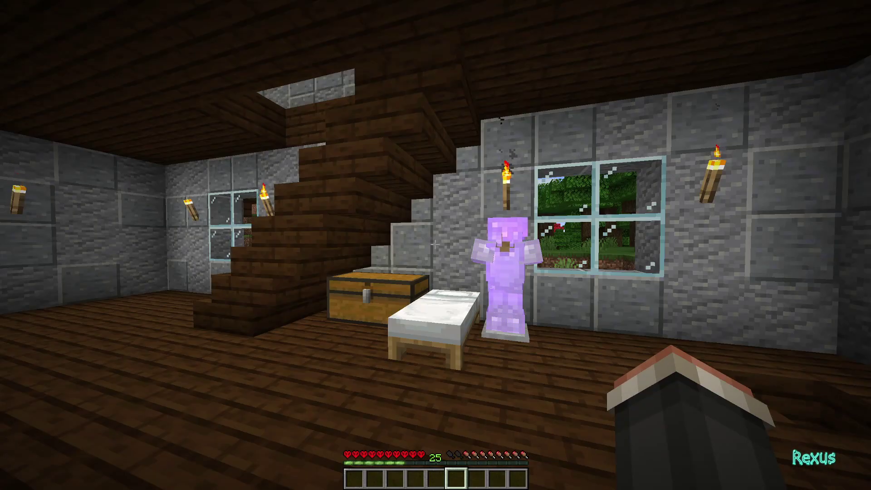
key(F3)
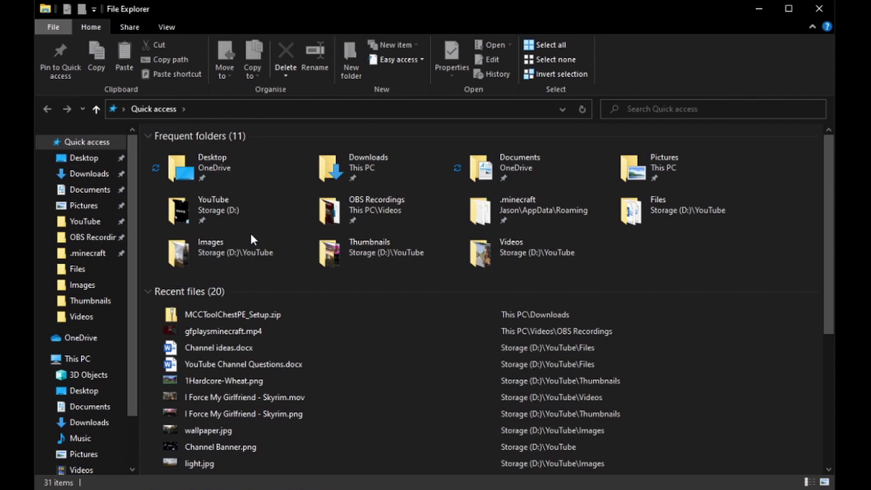
In File Explorer, open the personal user folder inside Users on Local Disk (C:).
scroll(114, 420, down, 2)
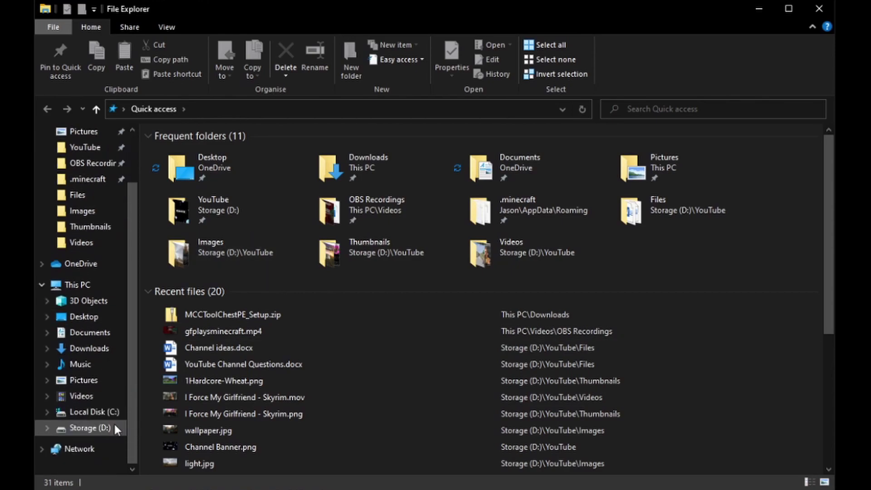
click(108, 412)
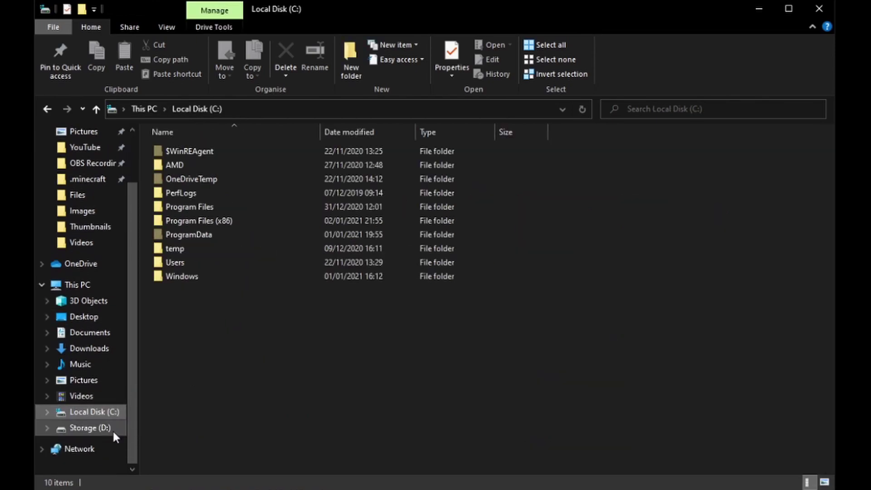
double_click(176, 262)
double_click(204, 165)
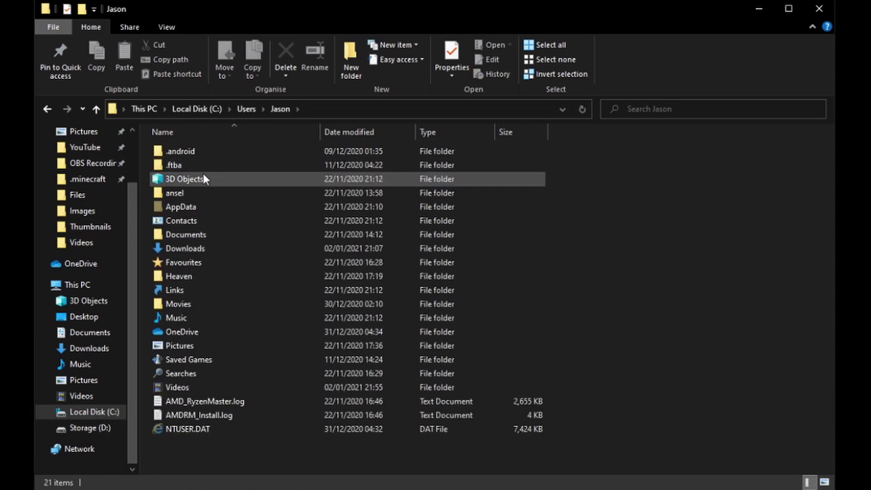
Enable the display of hidden items so the AppData folder is listed.
click(181, 208)
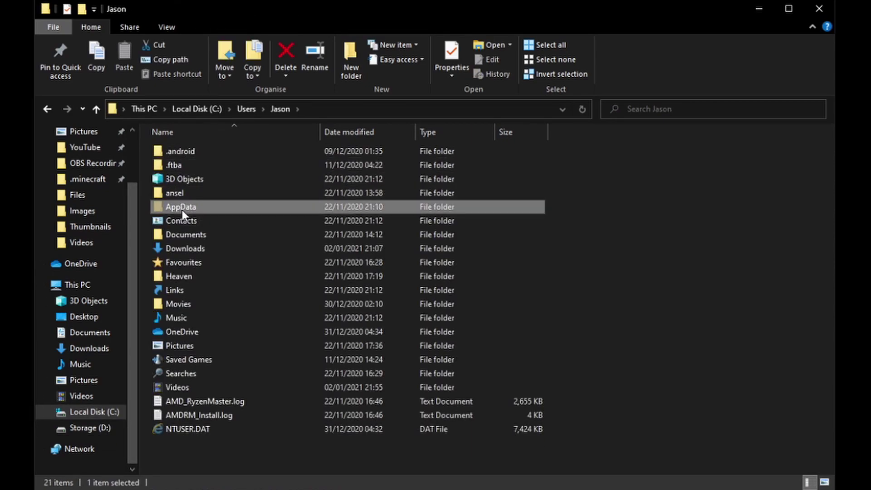
click(177, 24)
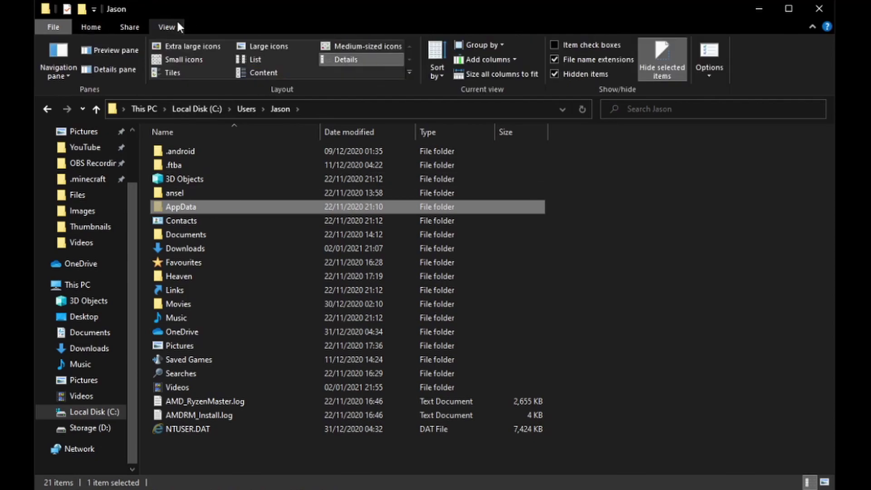
click(588, 72)
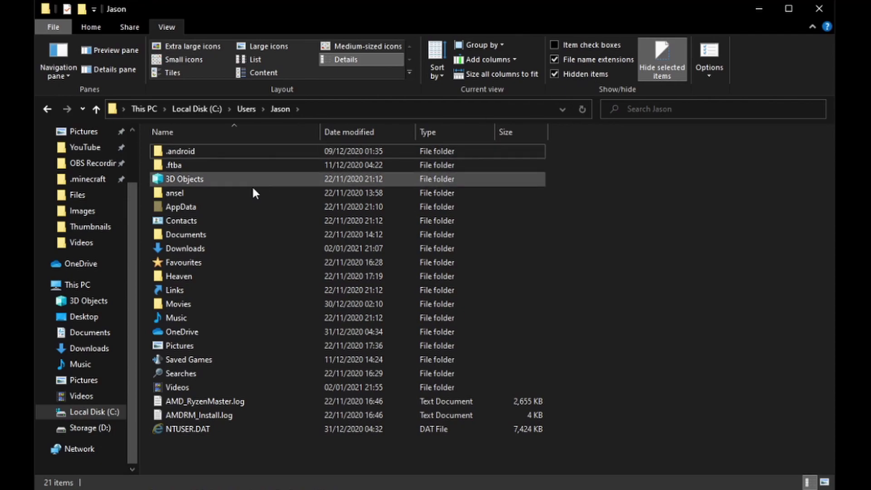
Open the Minecraft saves folder under AppData\Roaming\.minecraft.
click(225, 206)
double_click(224, 206)
double_click(202, 182)
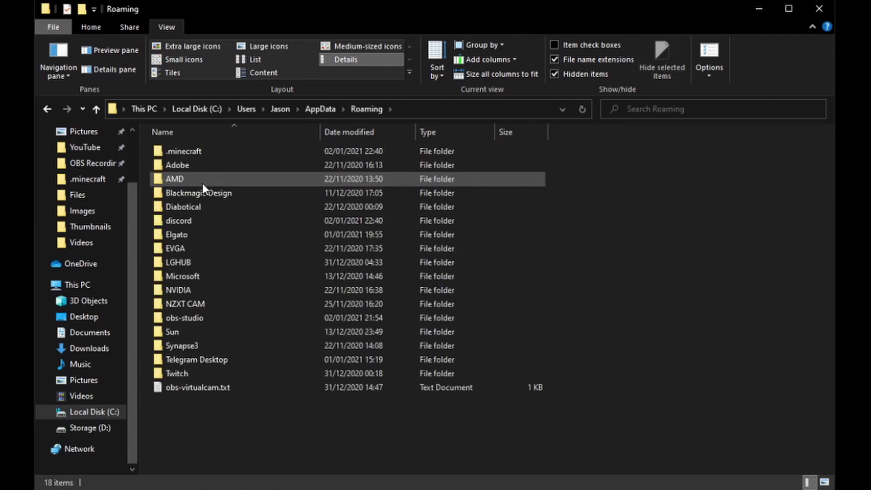
click(194, 151)
double_click(194, 151)
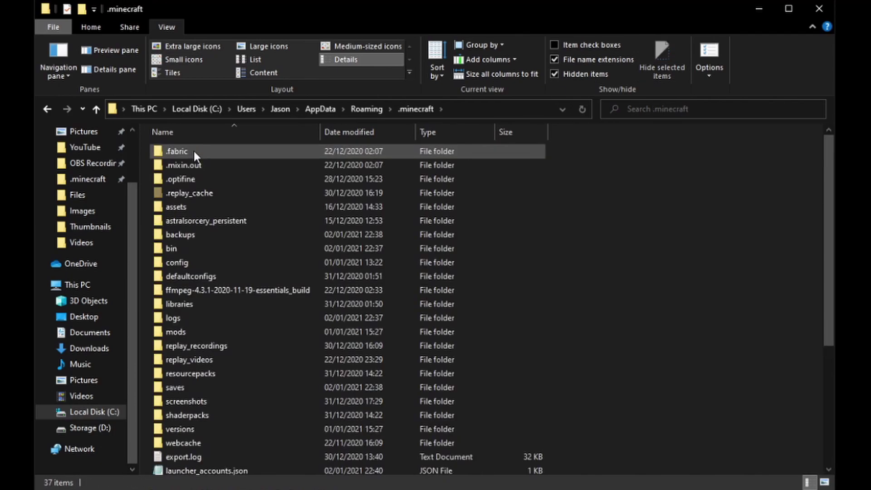
double_click(206, 387)
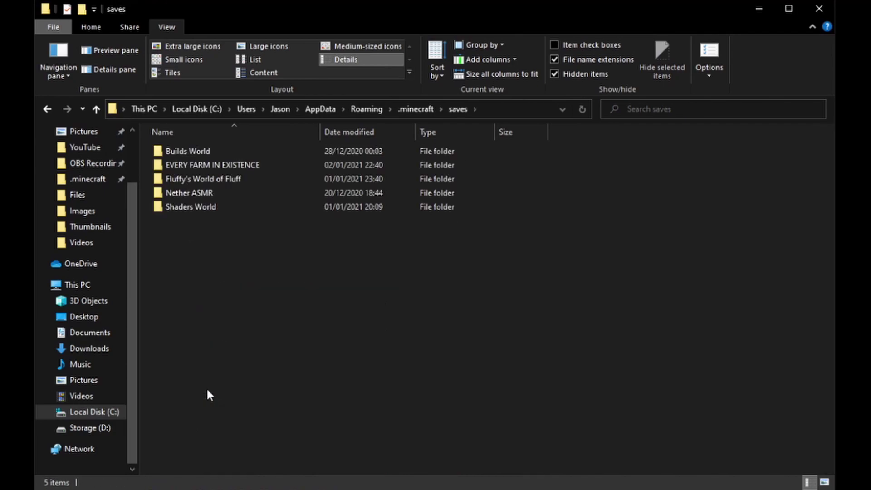
Duplicate the EVERY FARM IN EXISTENCE world folder within the saves folder.
click(213, 164)
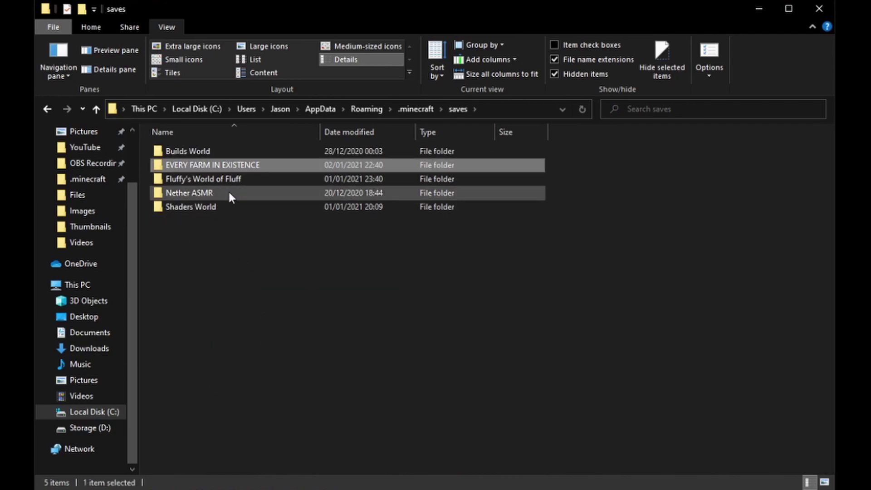
mouse_move(229, 194)
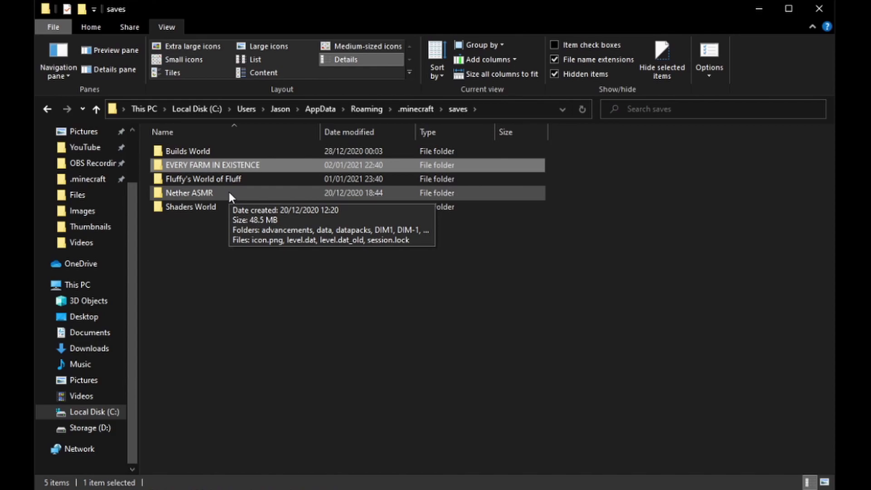
click(222, 244)
key(ctrl+v)
click(191, 320)
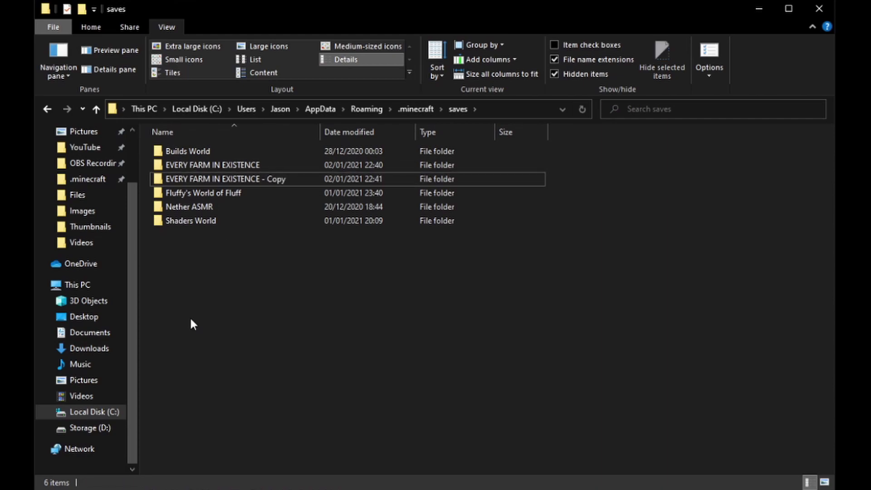
Rename the duplicated world folder to "Copy".
right_click(274, 178)
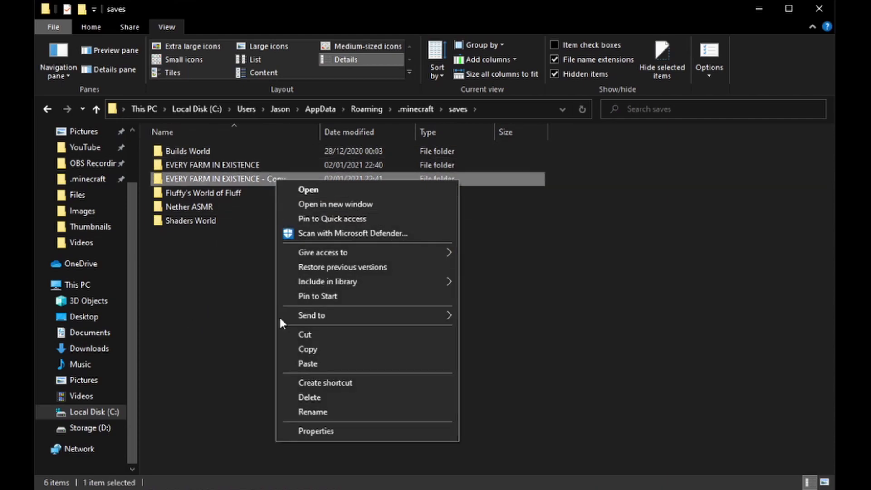
click(303, 411)
text(Copy)
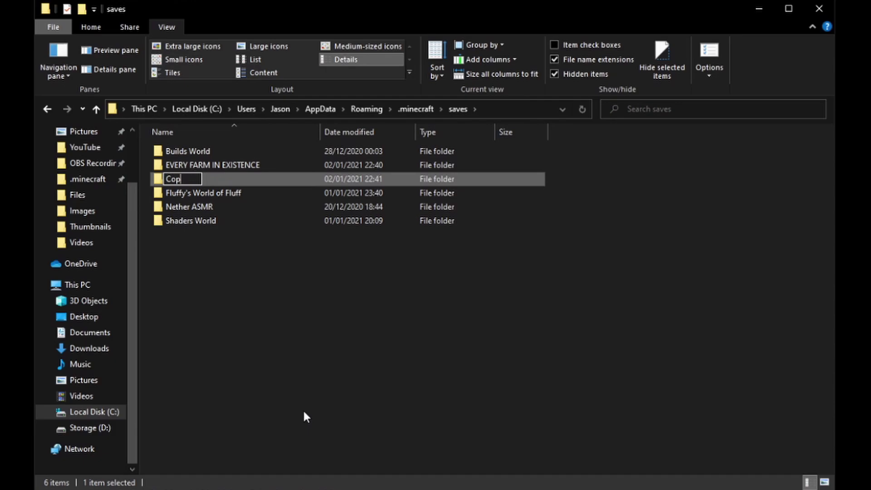
key(Return)
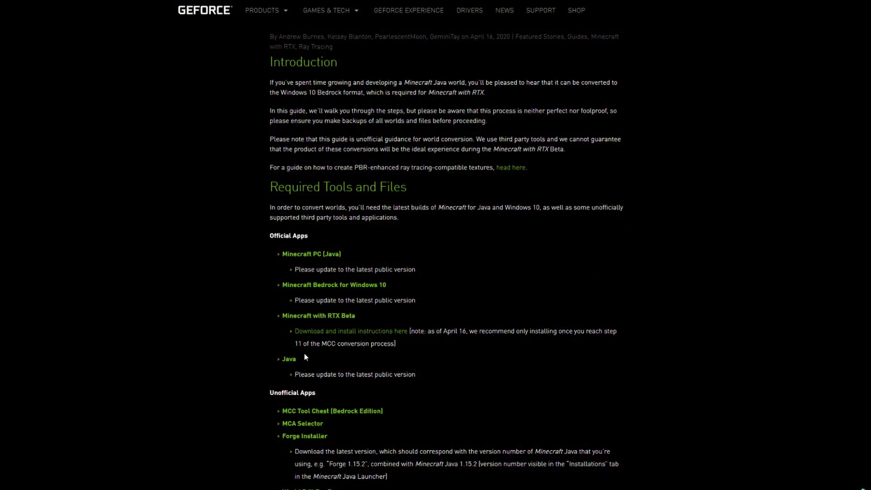
In the GeForce world conversion guide, open the MCC Tool Chest (Bedrock Edition) link under Unofficial Apps.
scroll(290, 390, down, 2)
scroll(259, 429, down, 3)
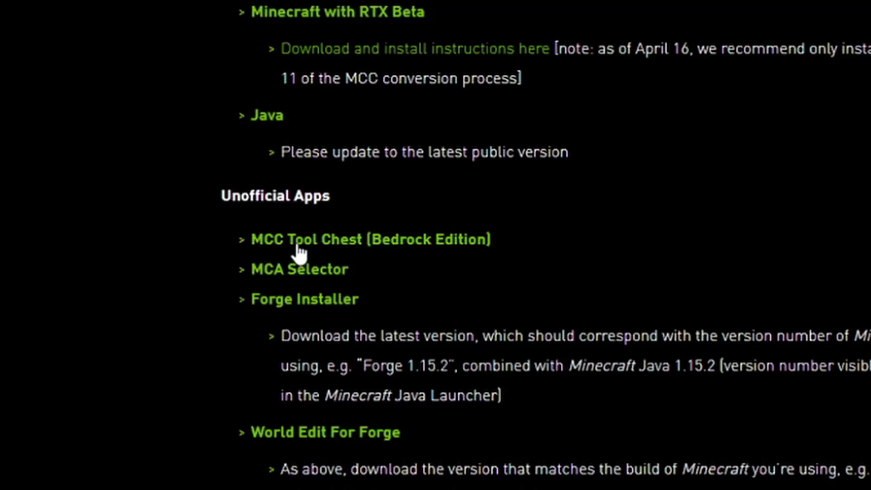
click(299, 250)
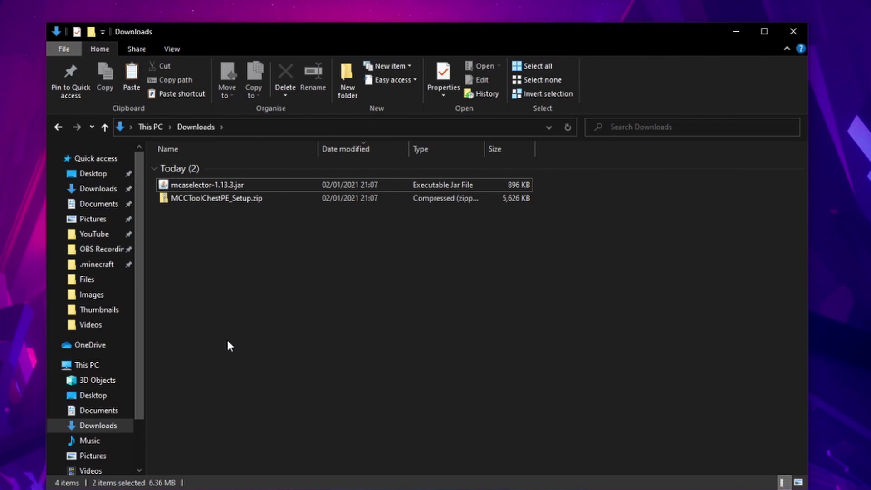
Launch mcaselector-1.13.3.jar from Downloads and load the region folder of the "Copy" world in MCA Selector.
double_click(258, 189)
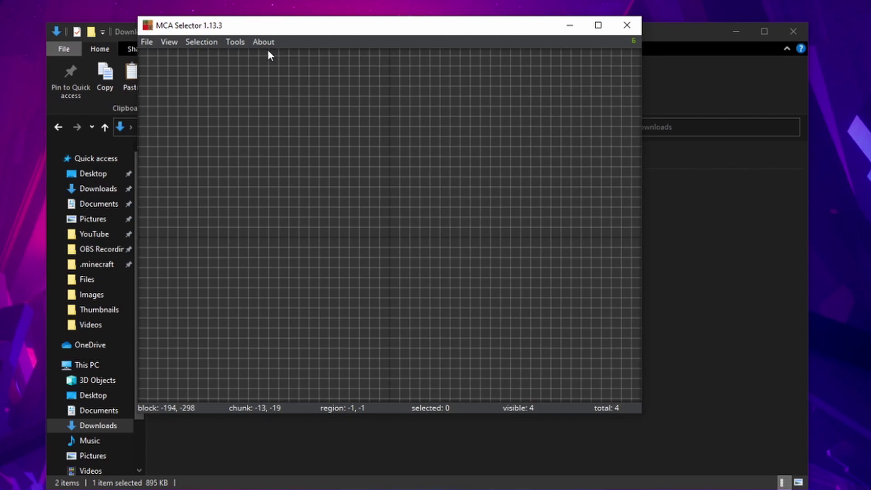
click(147, 44)
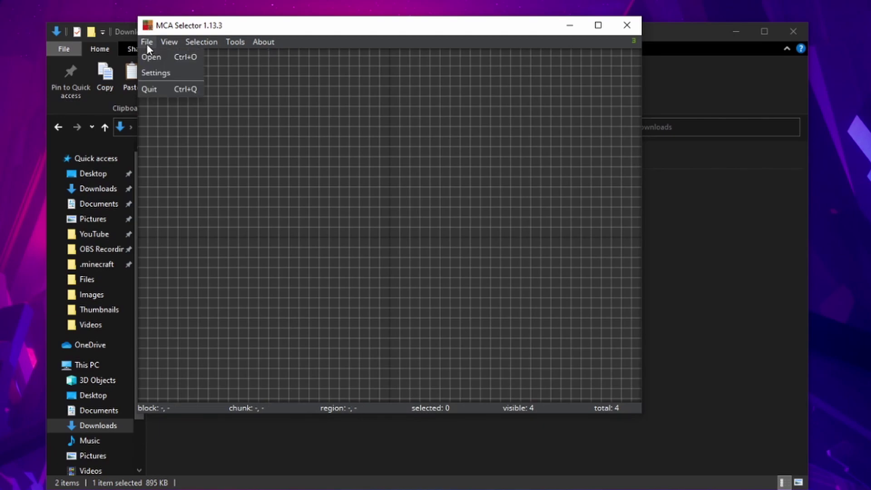
click(159, 56)
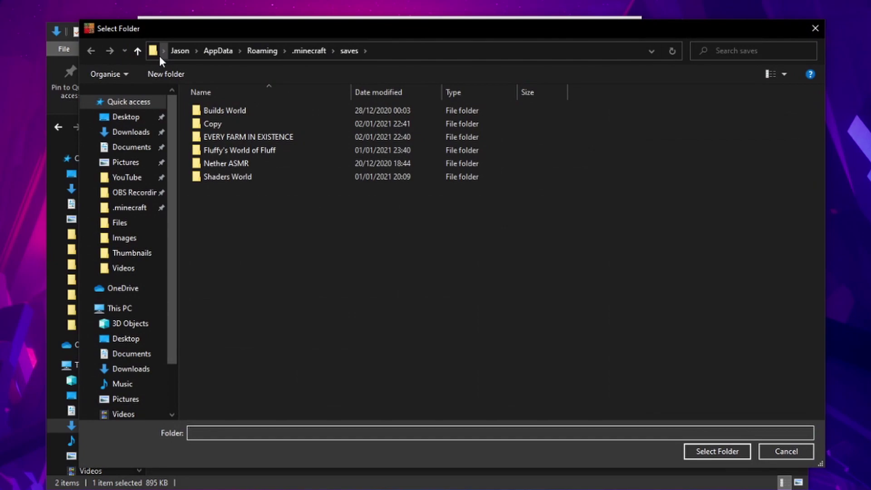
click(222, 124)
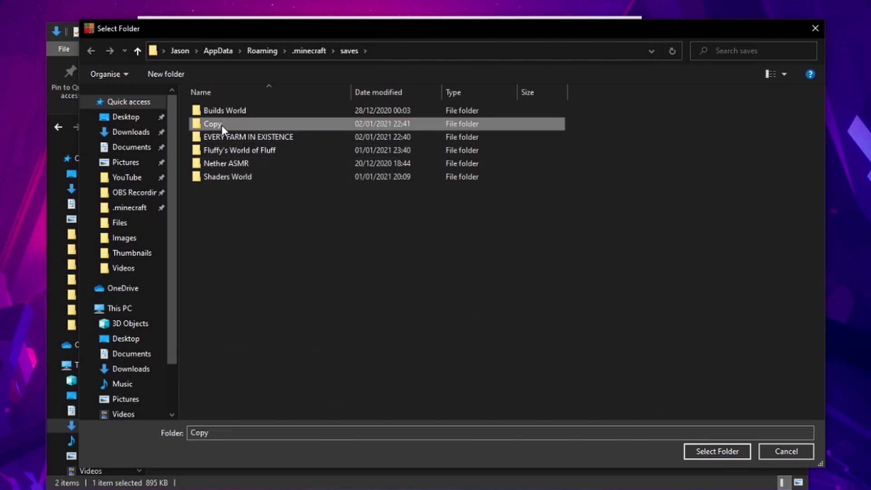
double_click(222, 124)
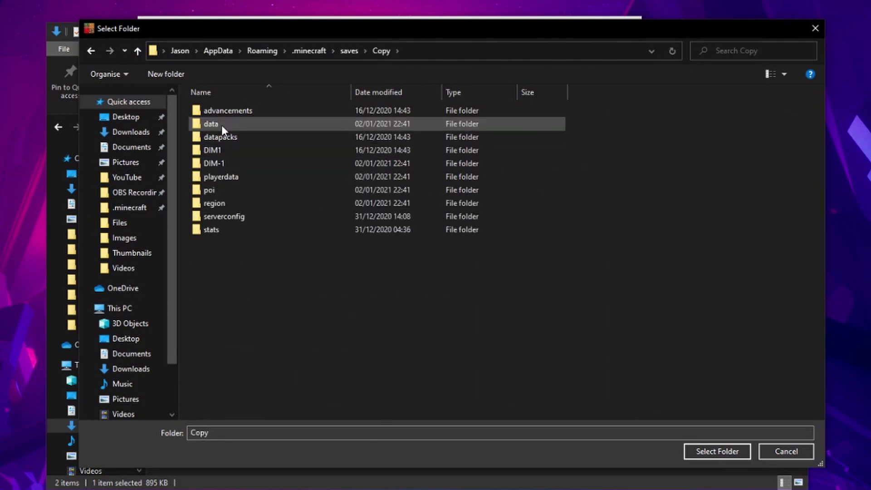
double_click(227, 202)
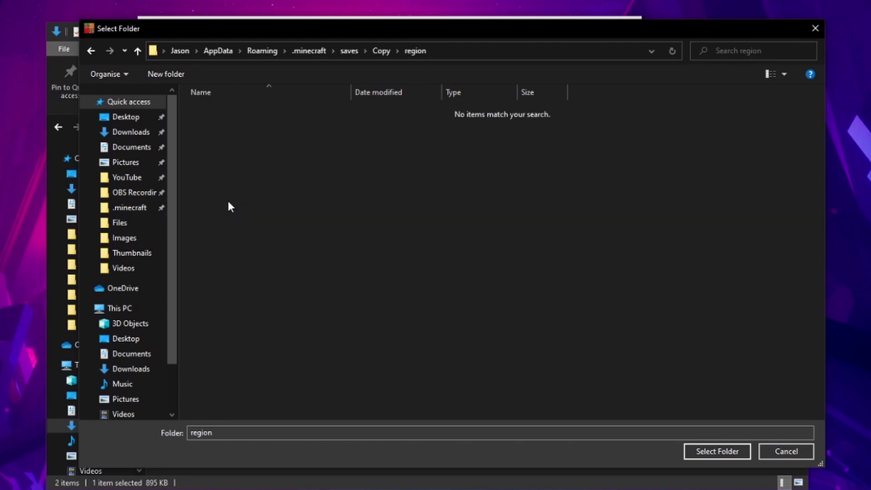
click(738, 452)
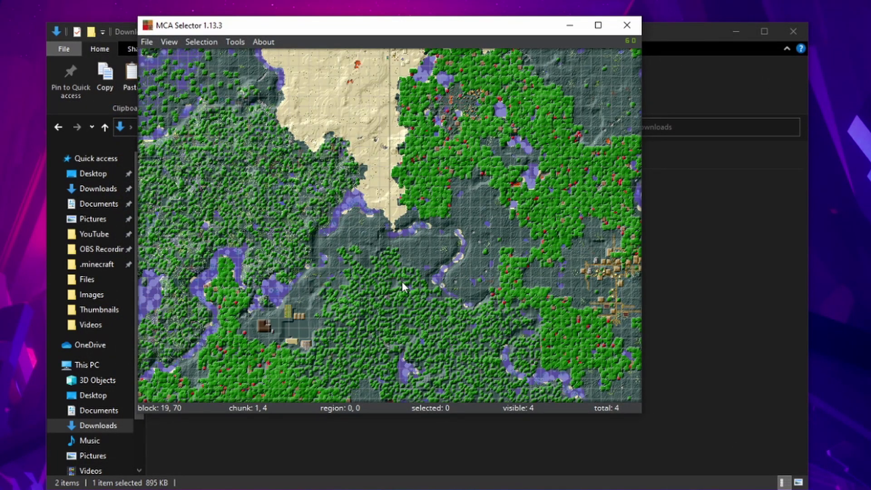
scroll(288, 257, down, 2)
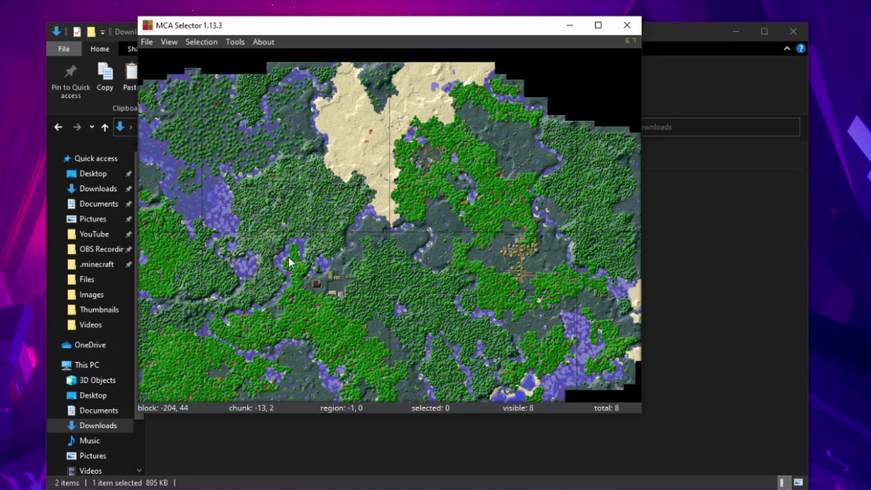
Examine the loaded world map to locate the farm buildings and the region that contains them.
scroll(298, 238, down, 3)
scroll(299, 238, up, 2)
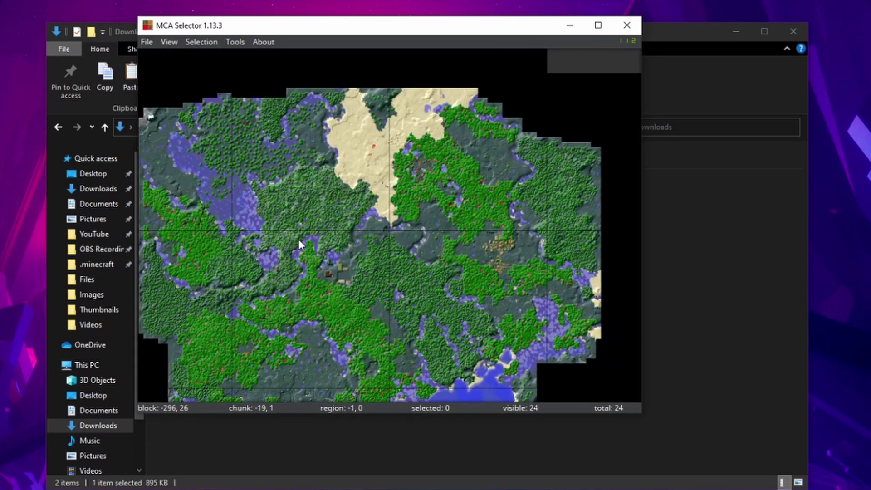
scroll(370, 220, up, 1)
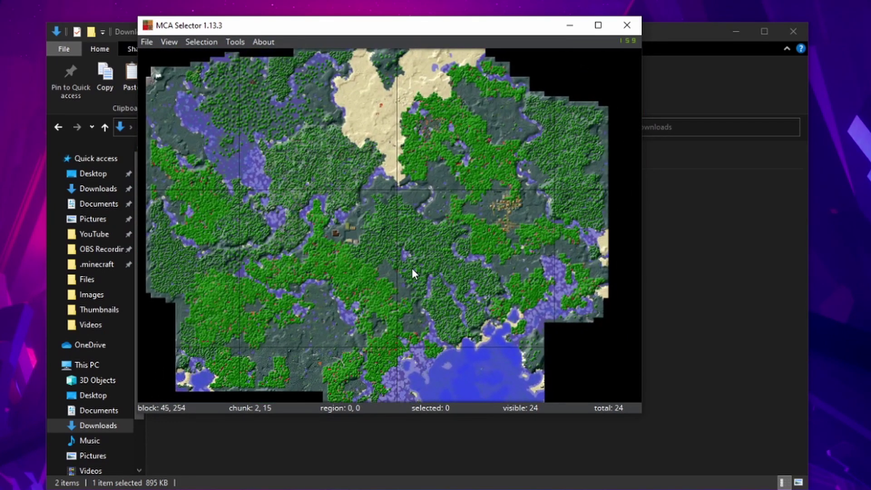
click(349, 152)
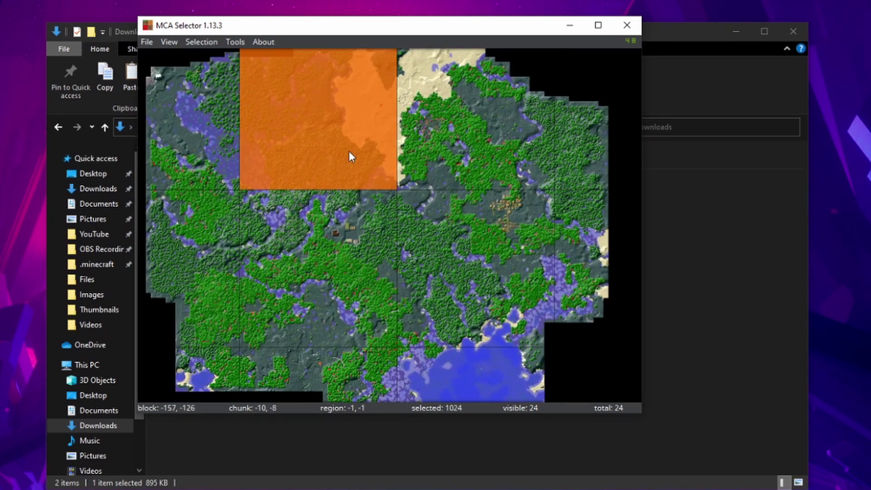
click(349, 153)
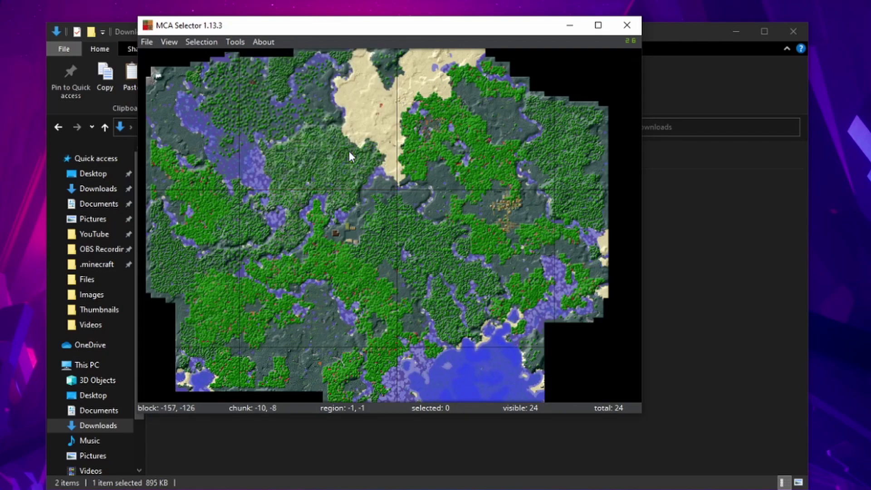
scroll(477, 242, up, 3)
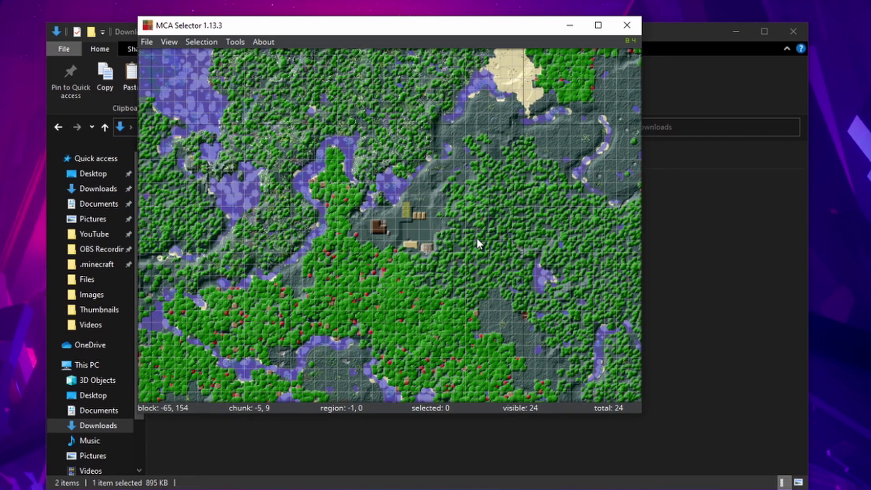
scroll(444, 216, down, 3)
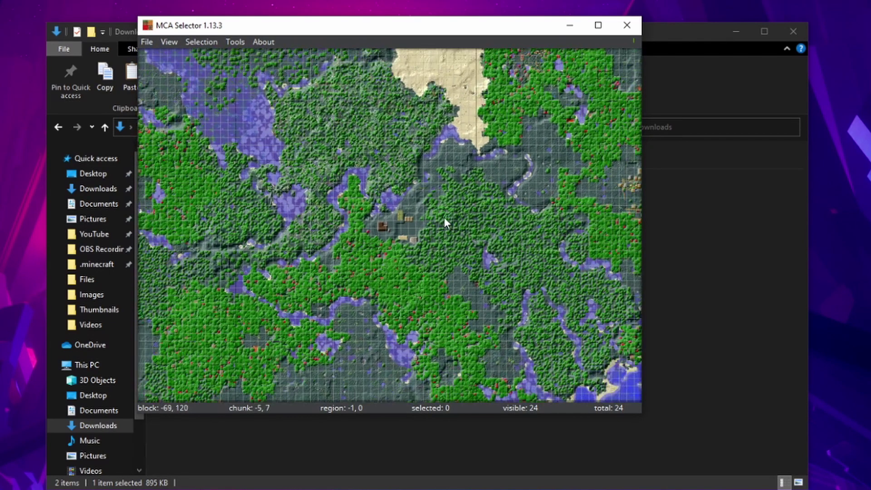
scroll(444, 219, down, 2)
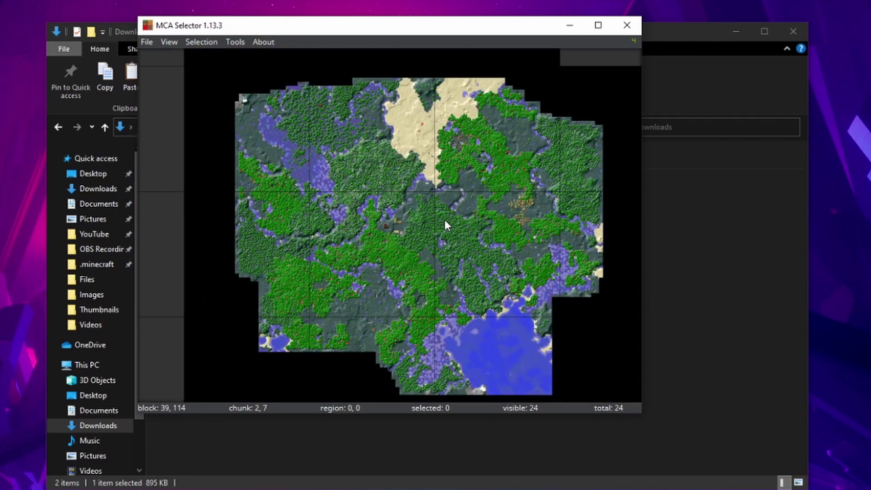
Select every region except the one containing the farm buildings and delete the selected chunks.
mouse_move(428, 163)
mouse_down()
mouse_move(426, 150)
mouse_move(599, 274)
mouse_move(445, 334)
mouse_up()
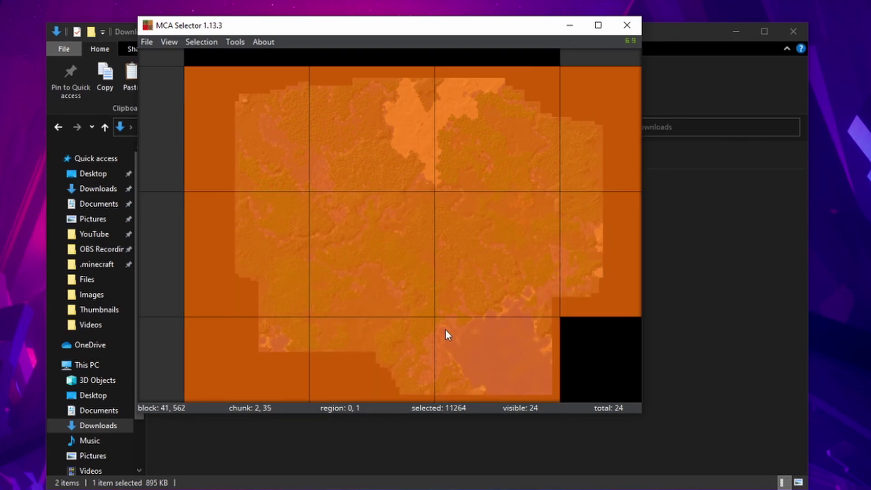
click(346, 257)
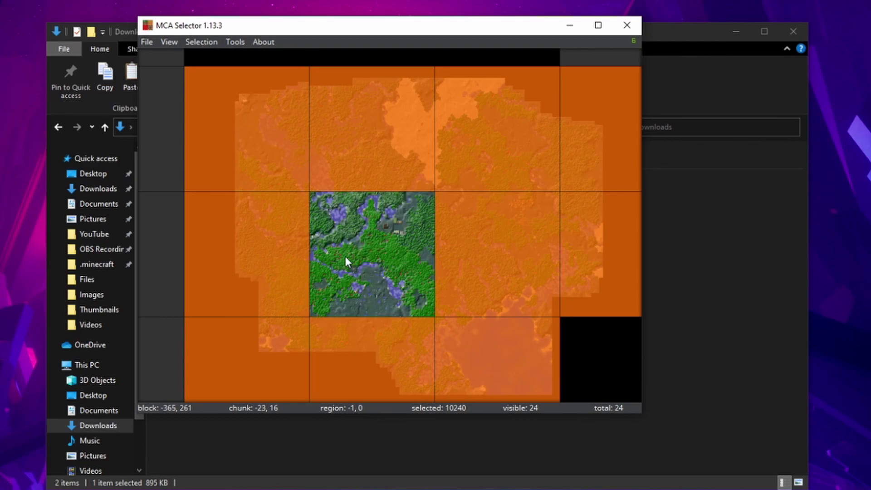
click(206, 45)
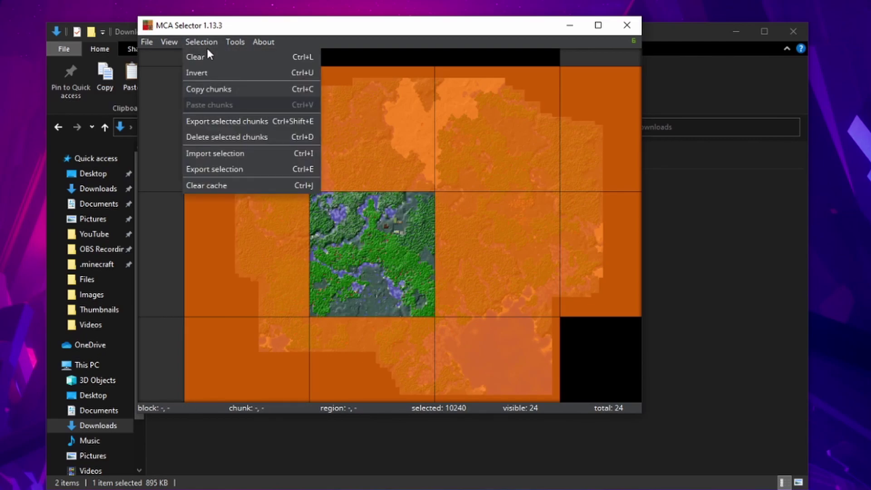
click(249, 136)
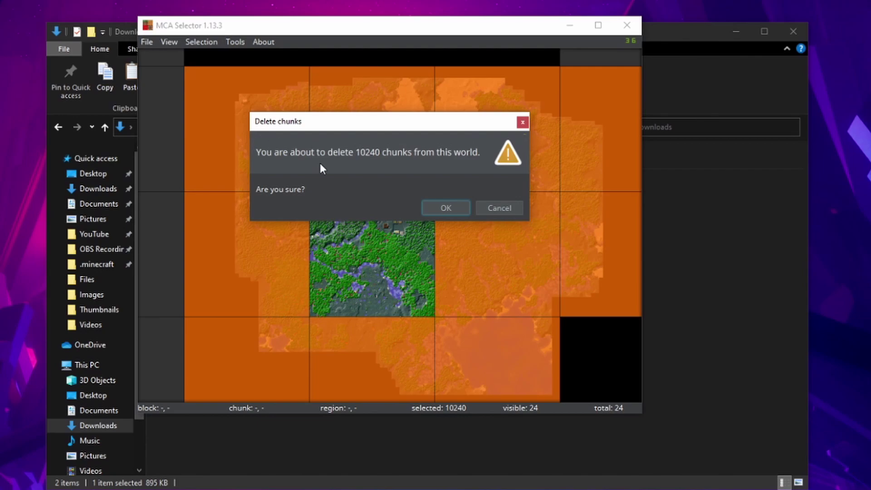
click(442, 213)
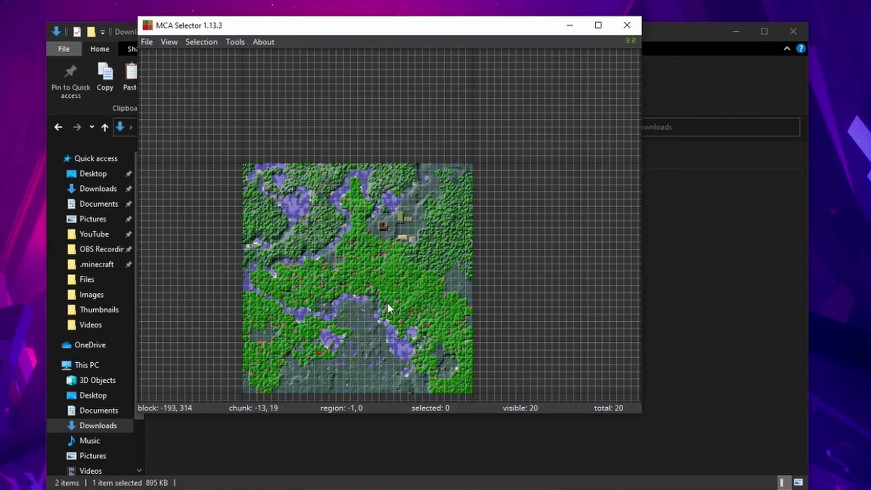
Select the unneeded chunks surrounding the farm buildings in the remaining region and delete them.
drag(388, 302, 388, 251)
scroll(384, 247, up, 3)
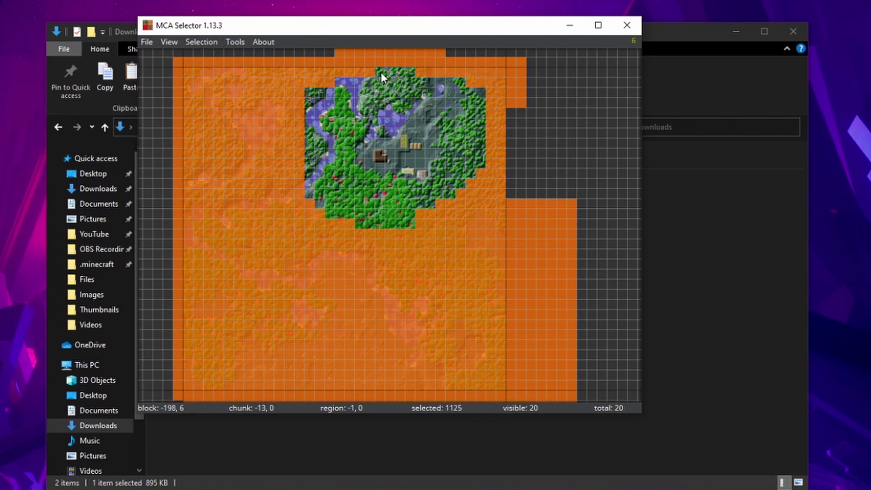
click(201, 42)
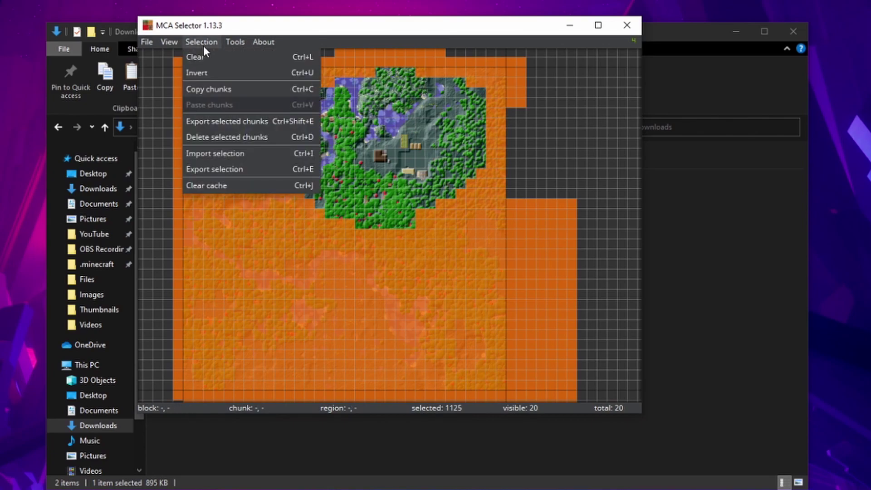
click(230, 140)
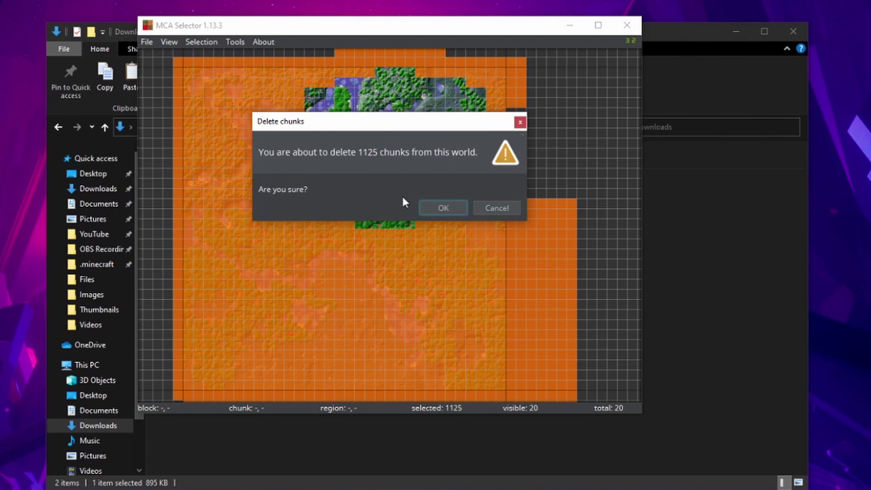
click(446, 208)
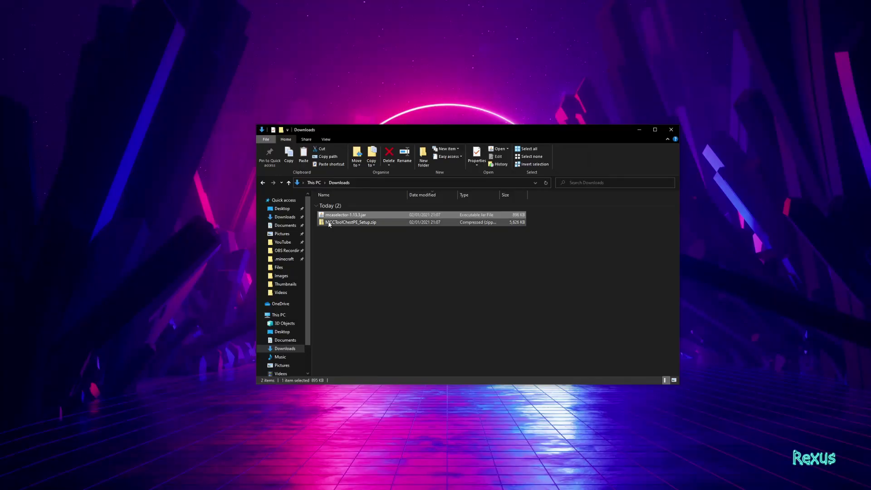
Switch to Minecraft Bedrock, start a new Survival world named My World, and turn on Show Coordinates.
click(359, 283)
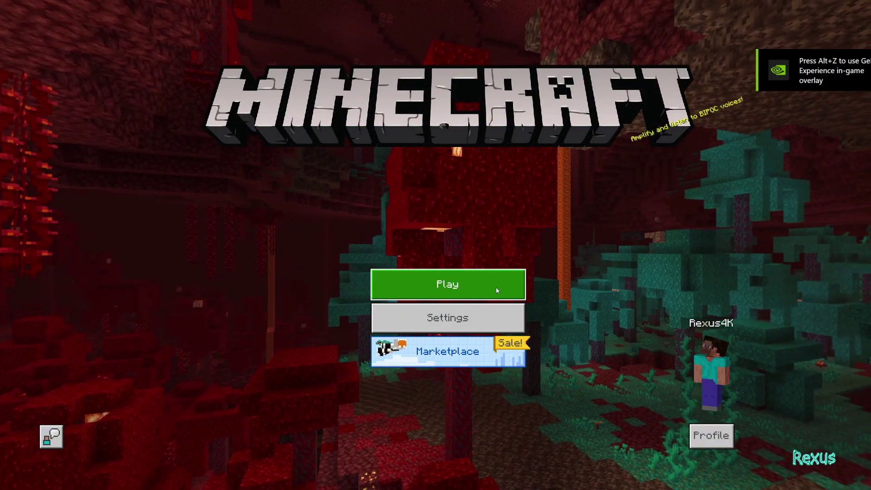
click(497, 287)
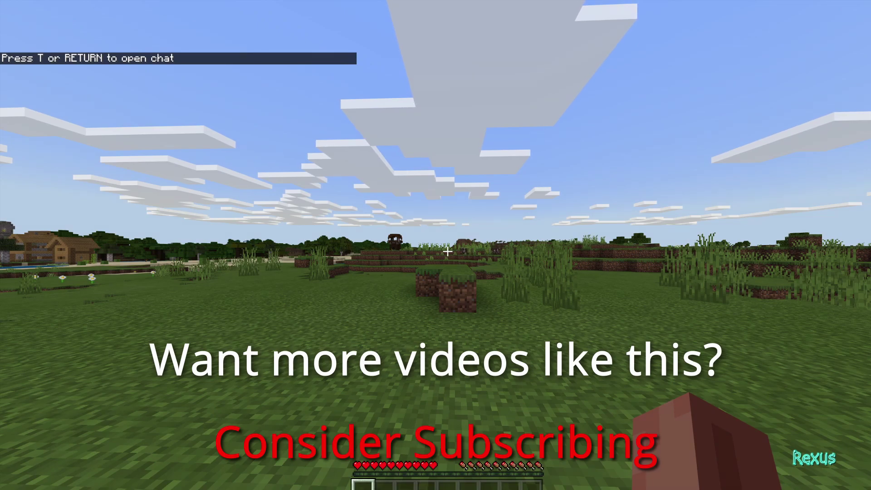
key(Escape)
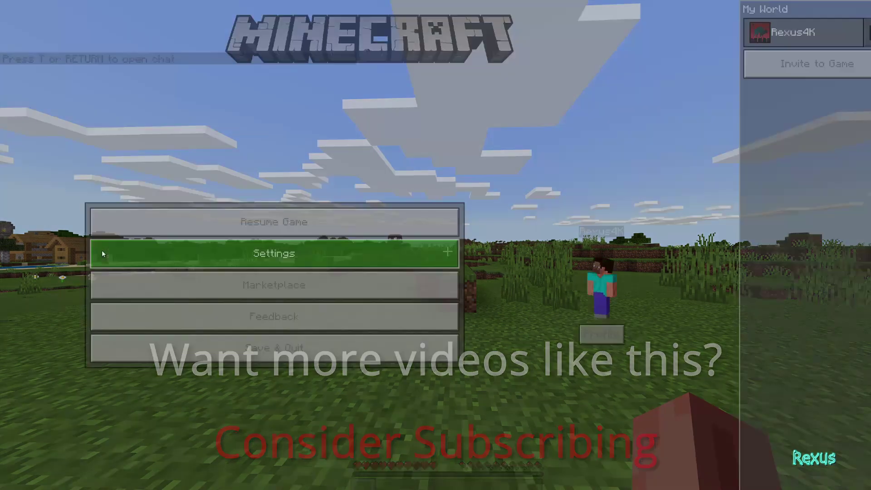
click(103, 253)
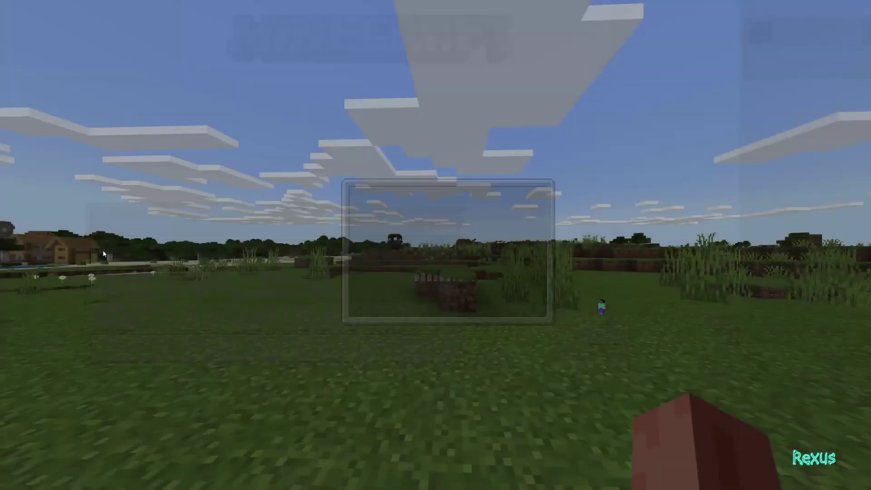
scroll(395, 408, down, 1)
scroll(395, 408, down, 1)
click(386, 478)
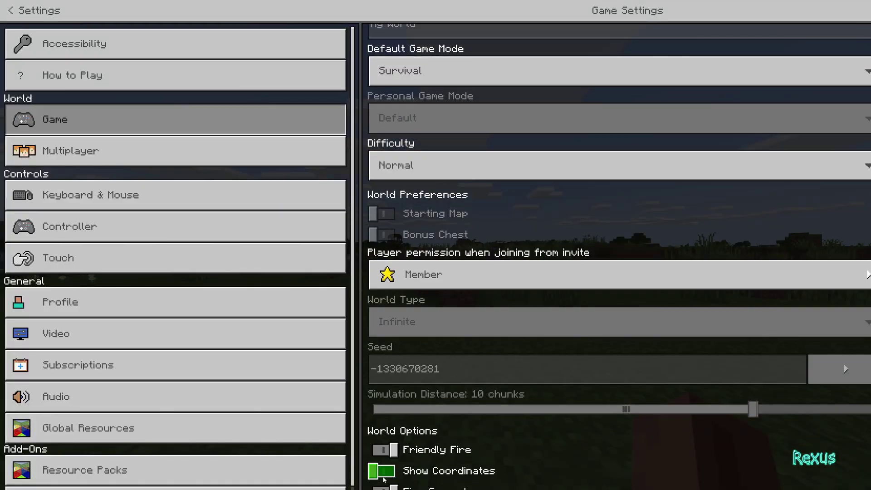
key(Escape)
key(Escape)
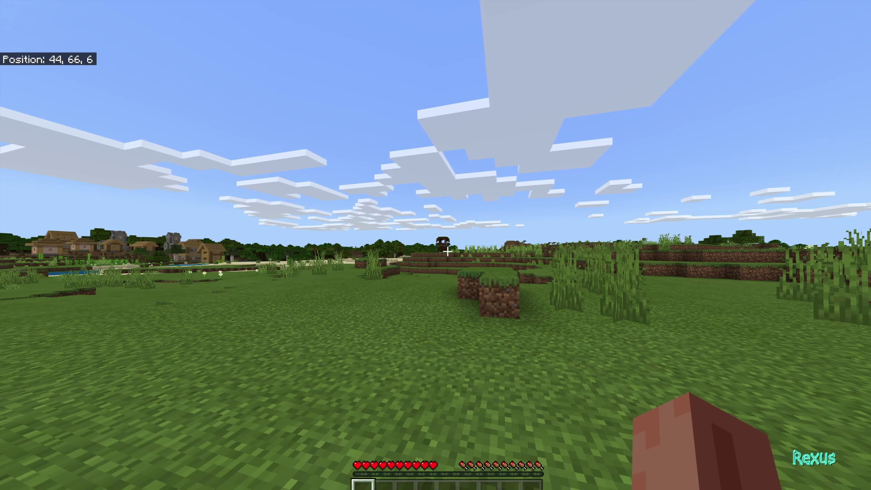
Walk across the grassland of the new world, leave the world, and exit the Worlds list.
key(w)
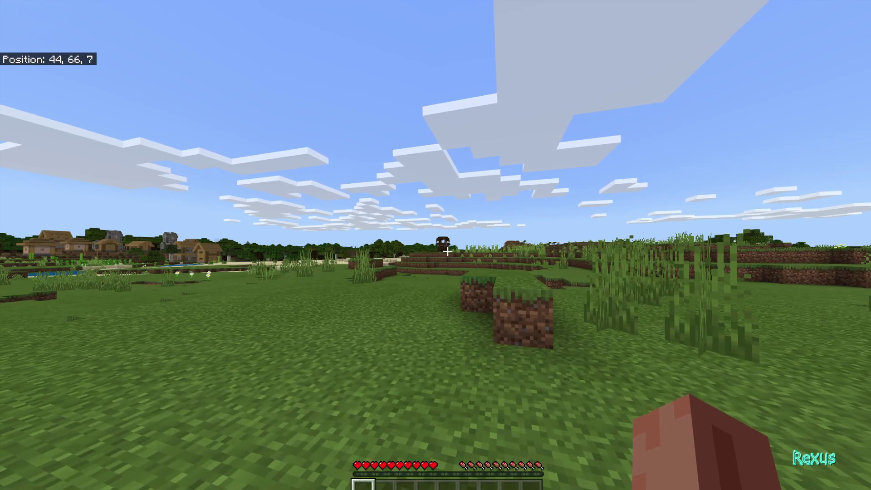
key(w)
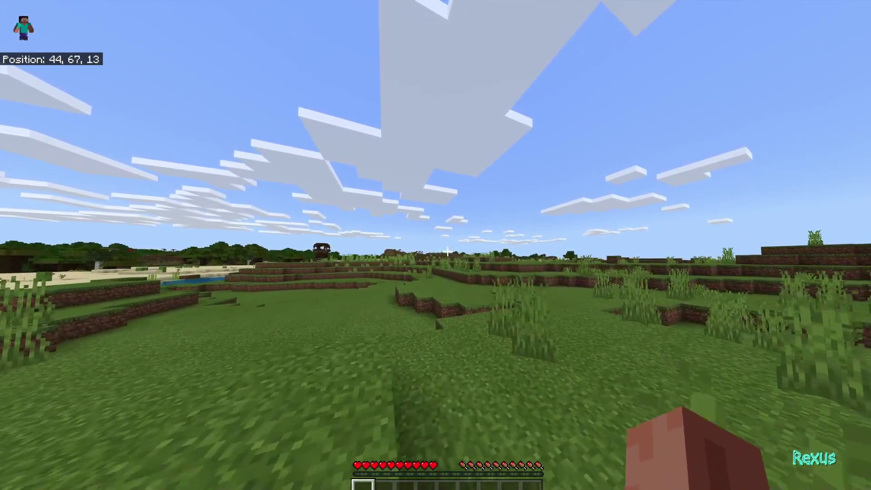
key(w)
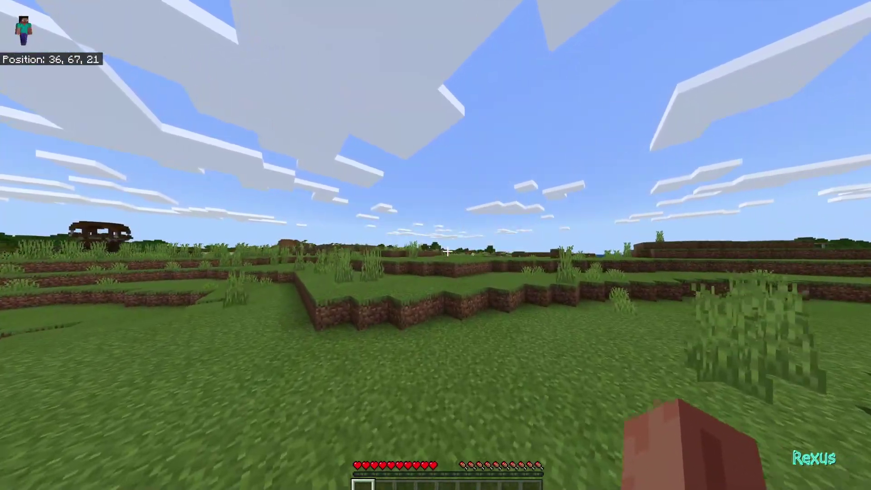
key(w)
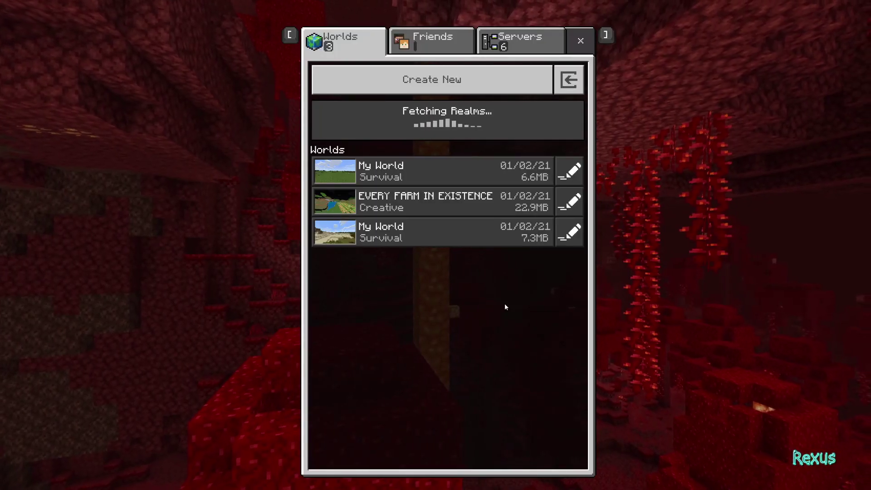
key(Escape)
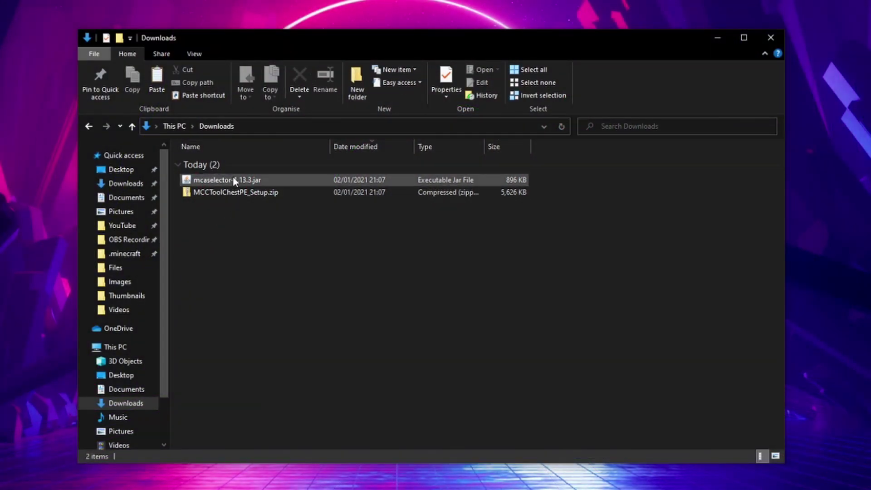
Install MCC Tool Chest PE by running MCCToolChestPE_setup.exe from MCCToolChestPE_Setup.zip in Downloads.
double_click(227, 192)
click(254, 167)
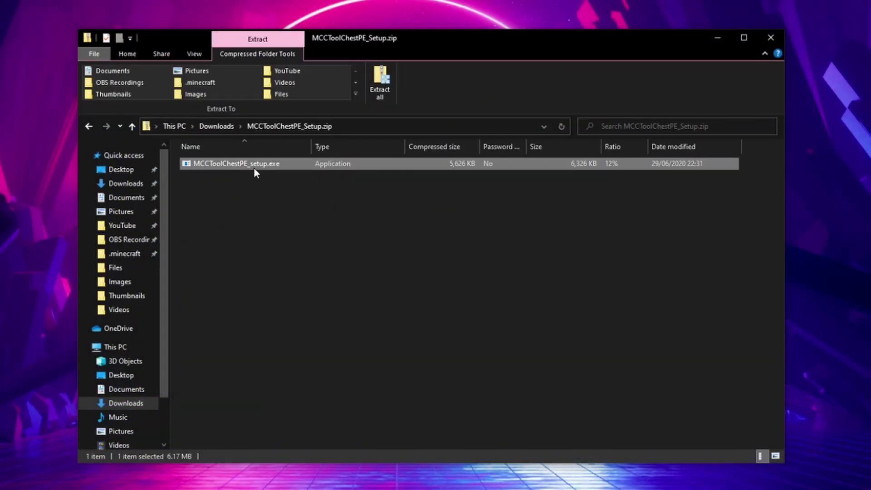
double_click(253, 167)
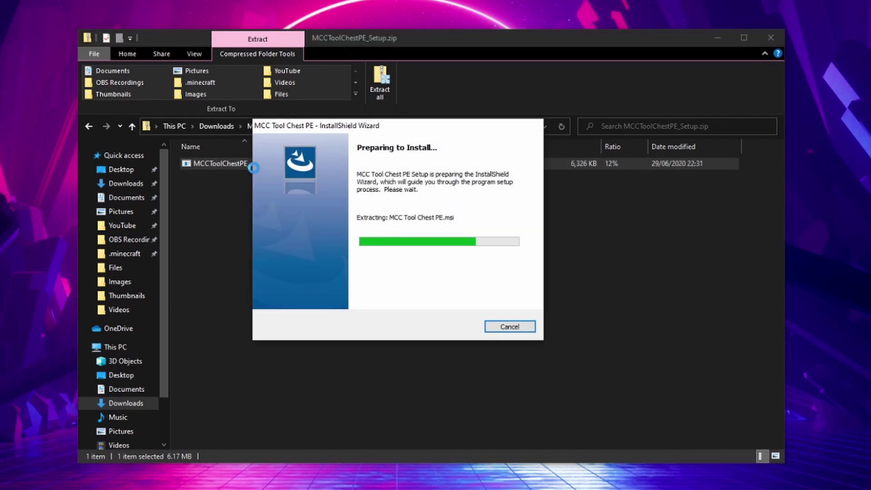
click(447, 327)
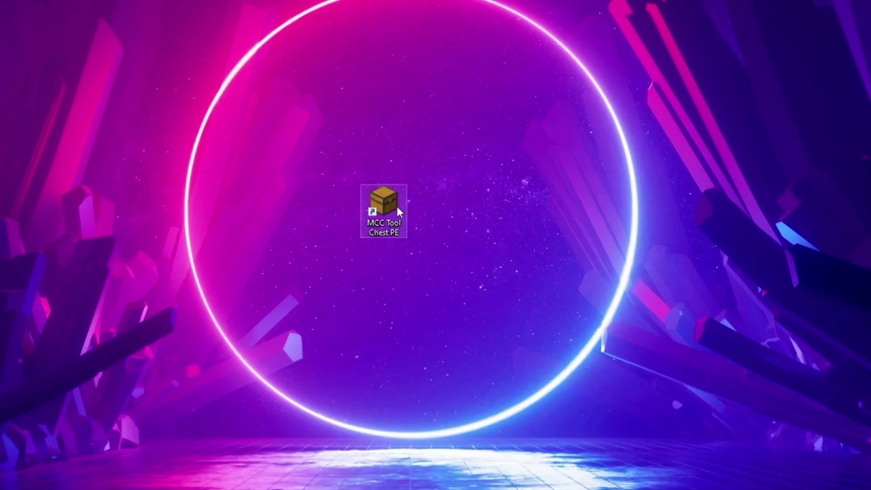
Launch MCC Tool Chest PE from the desktop and open the most recent Bedrock world, My World.
double_click(384, 198)
click(160, 43)
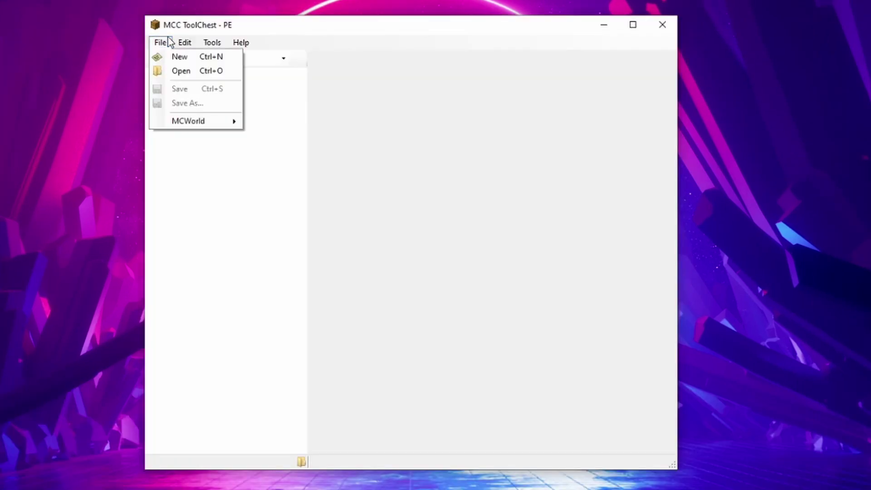
click(164, 71)
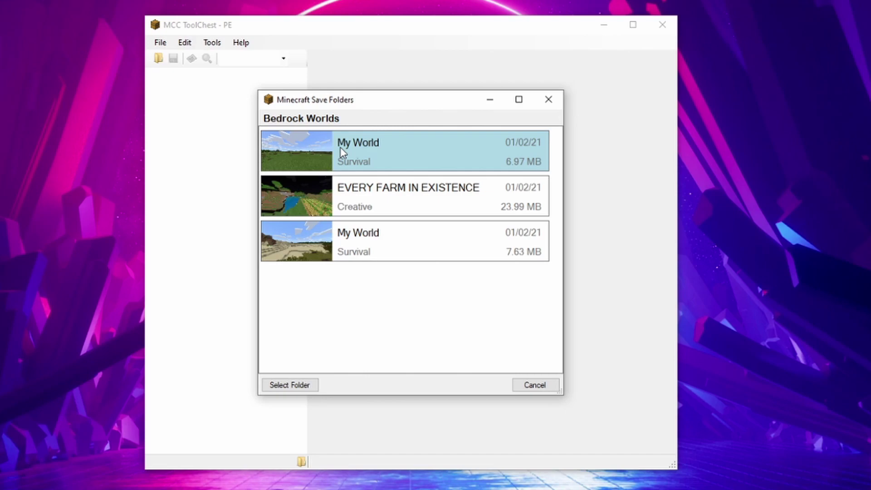
double_click(340, 147)
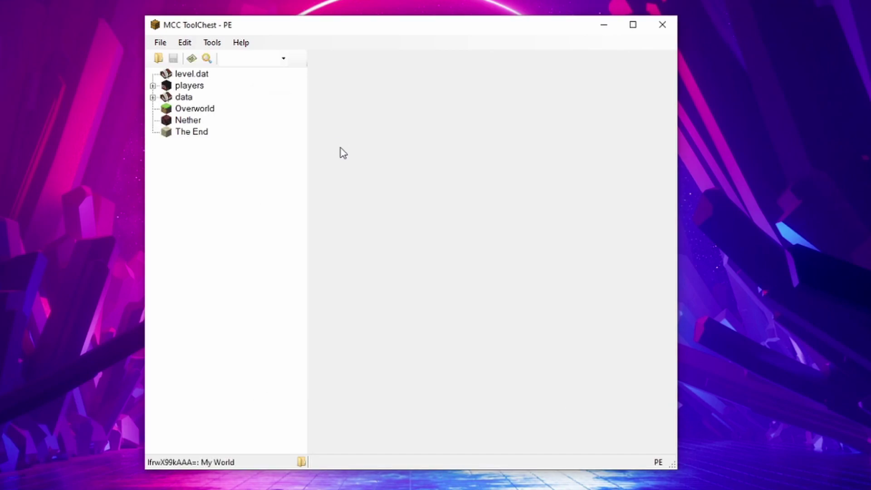
Convert the Java world in the Copy save folder to Bedrock, including only the Overworld dimension, and dismiss the conversion status.
click(210, 45)
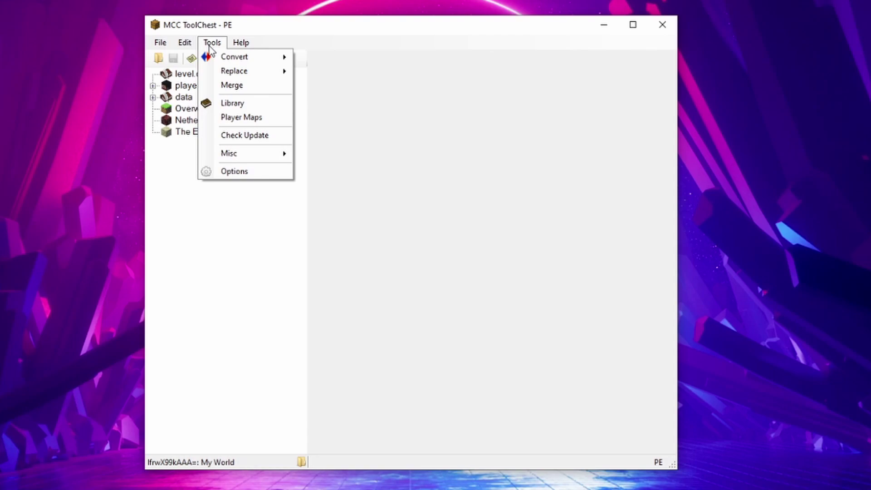
mouse_move(220, 57)
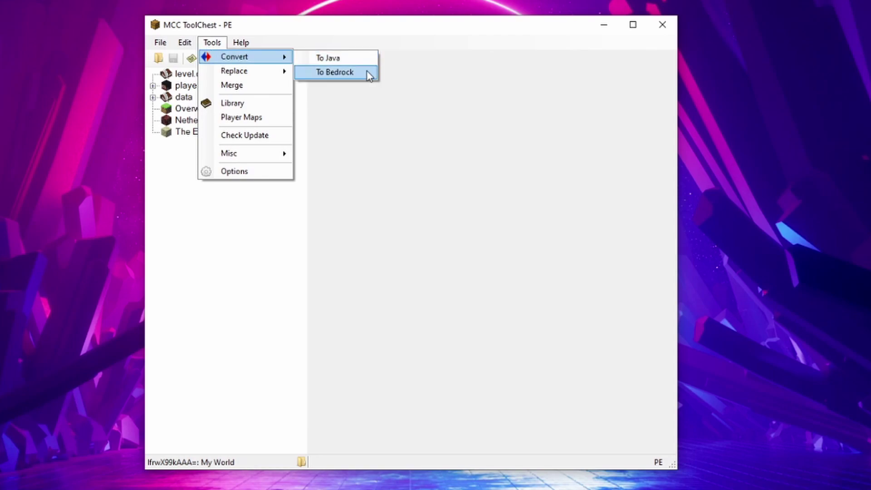
click(335, 72)
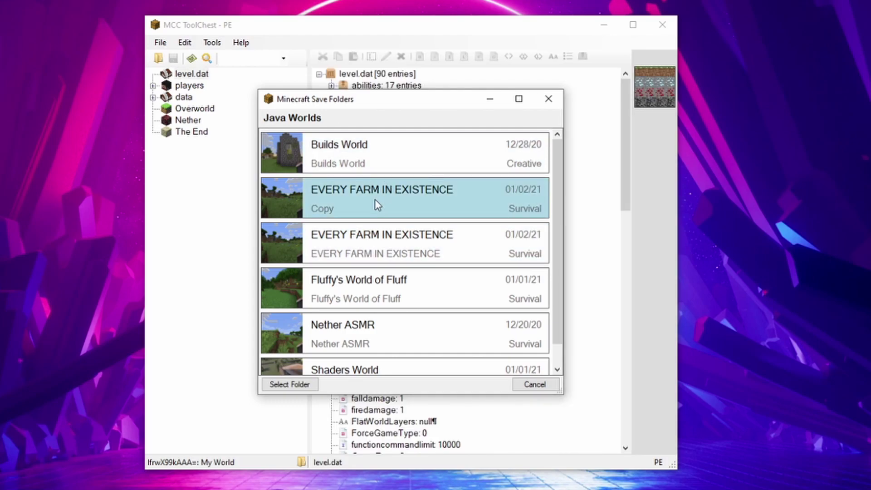
click(375, 200)
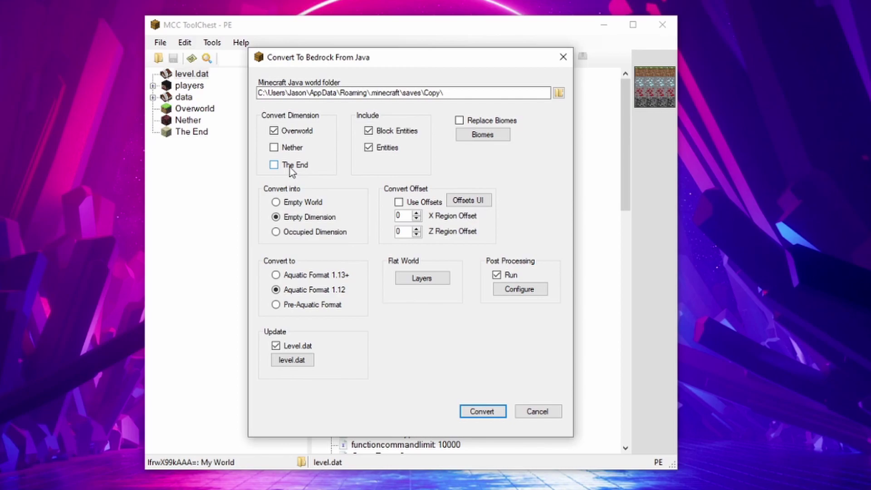
click(490, 415)
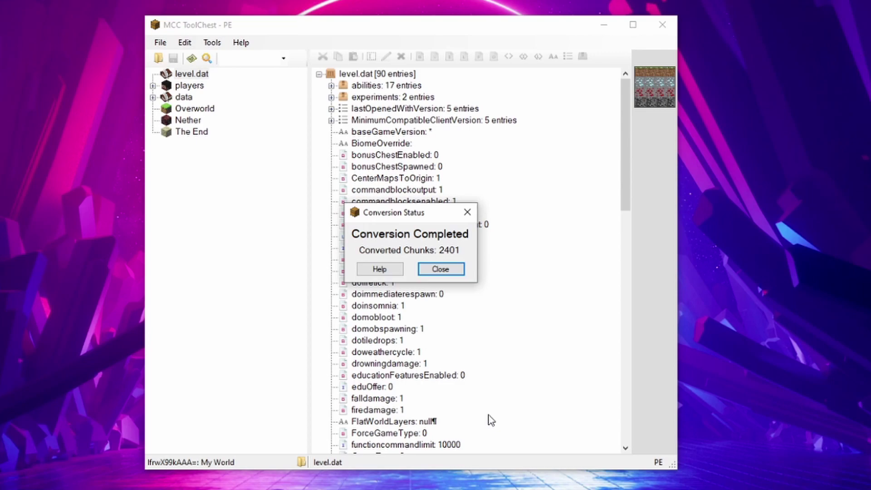
click(437, 270)
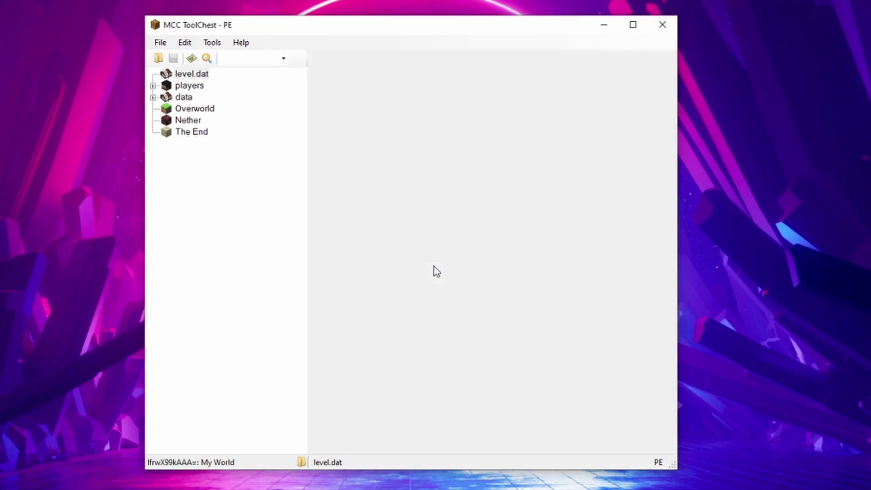
Save the converted world as a new Bedrock world named New Farms World! and close the converter.
click(160, 42)
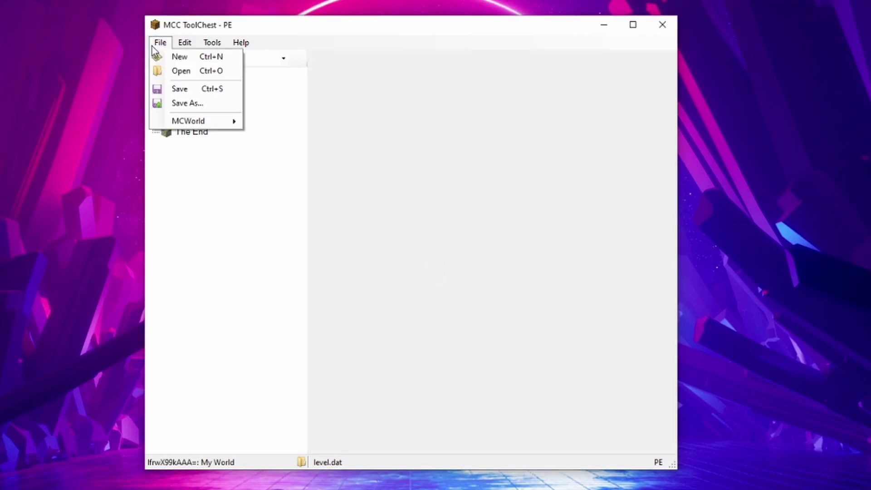
click(194, 107)
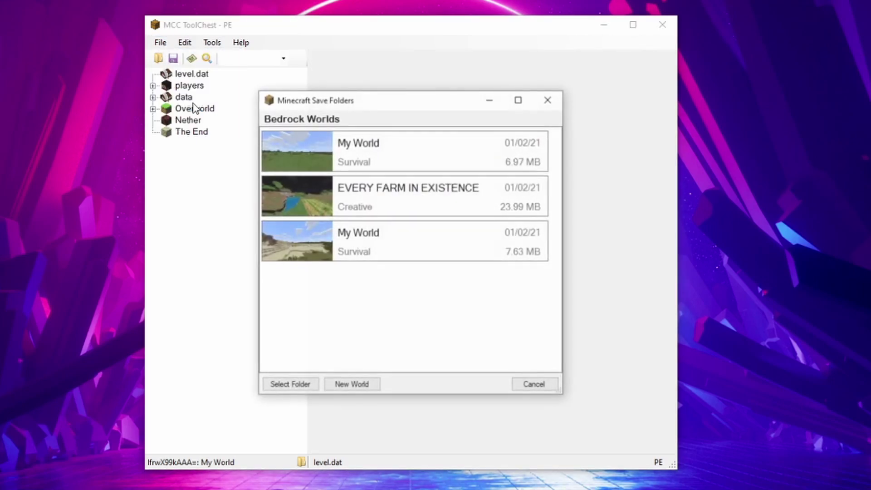
click(349, 385)
text(New Farms World!)
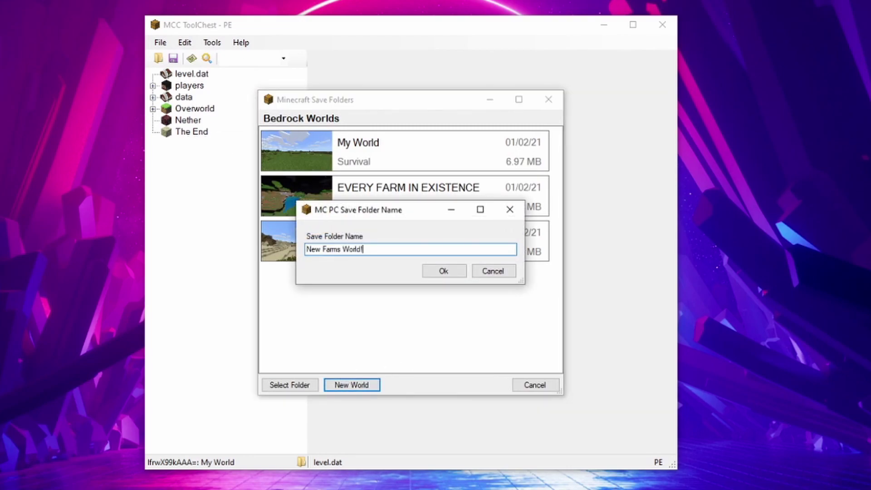
click(443, 274)
click(662, 24)
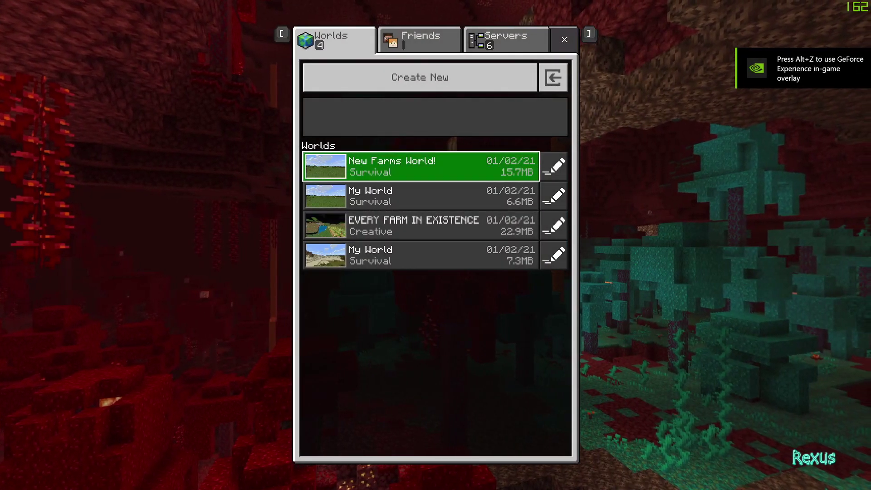
Switch to Minecraft Bedrock, load New Farms World!, and walk across the grassland near spawn.
key(Return)
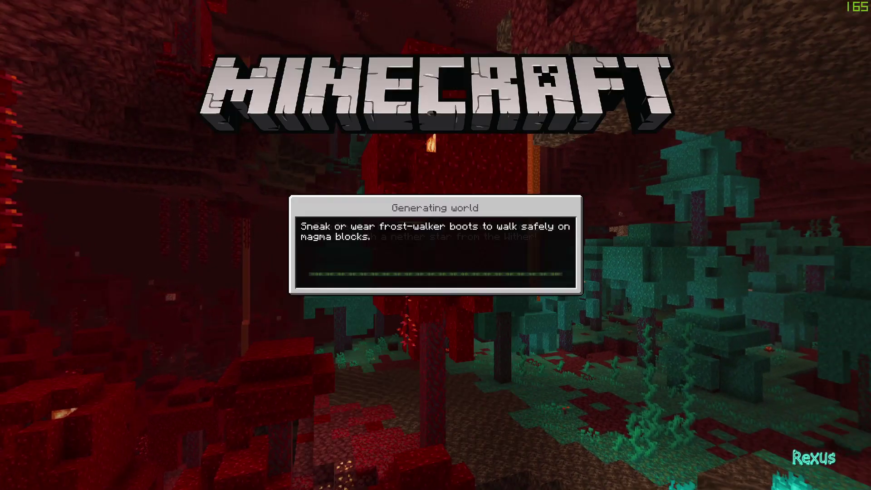
key(w)
key(w)
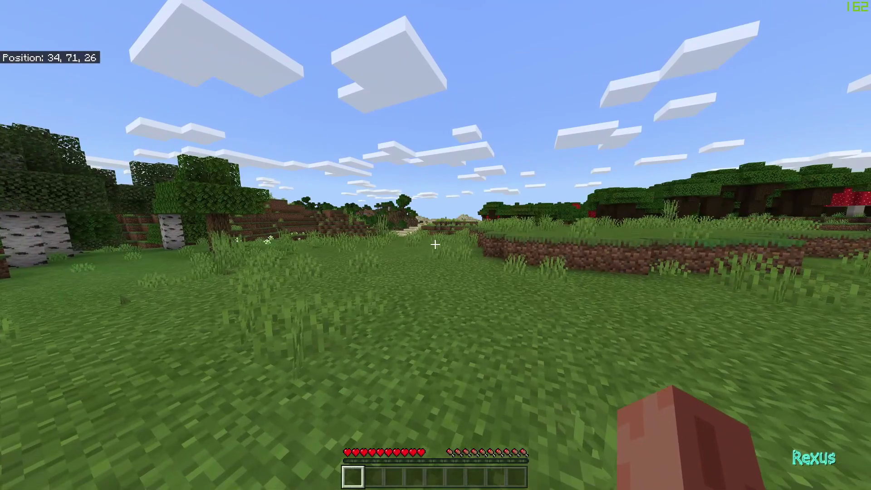
key(w)
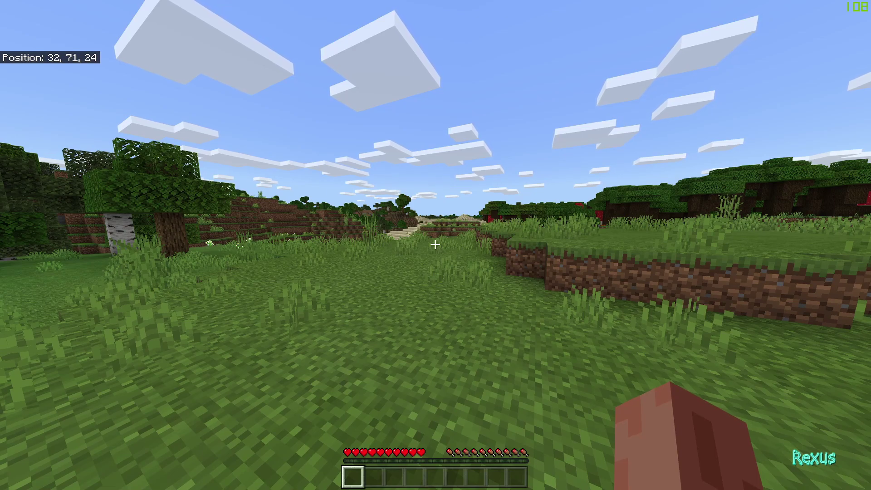
key(e)
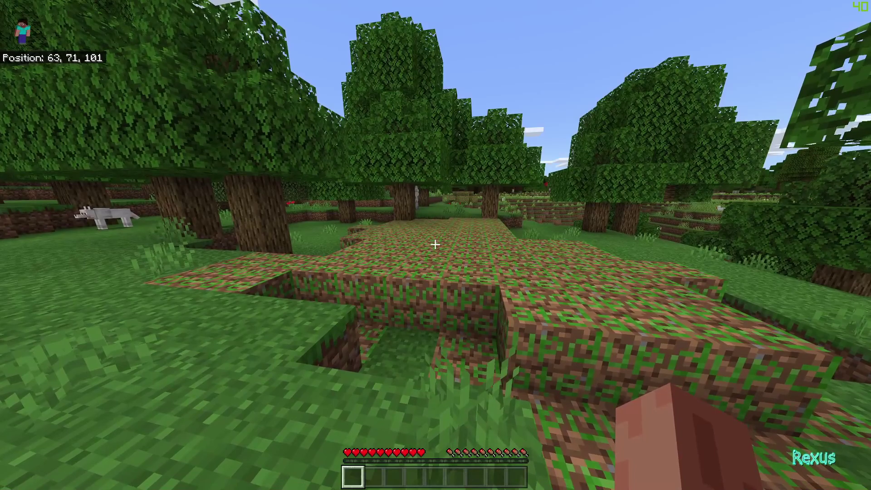
Approach the patch of green-and-brown "update!" blocks under the trees and examine it.
key(w)
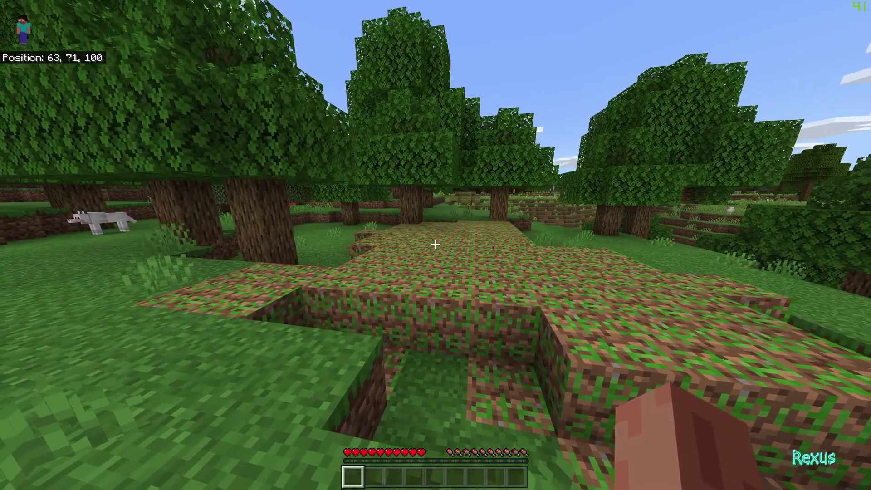
key(a)
key(w)
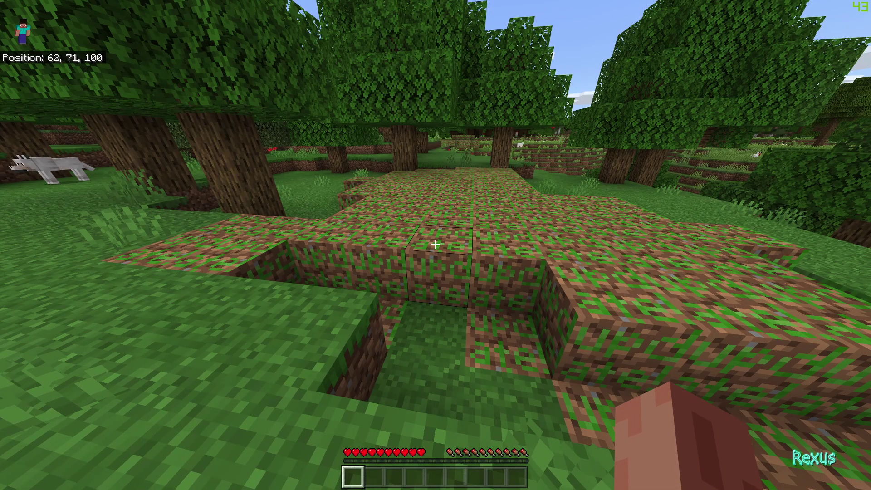
key(w)
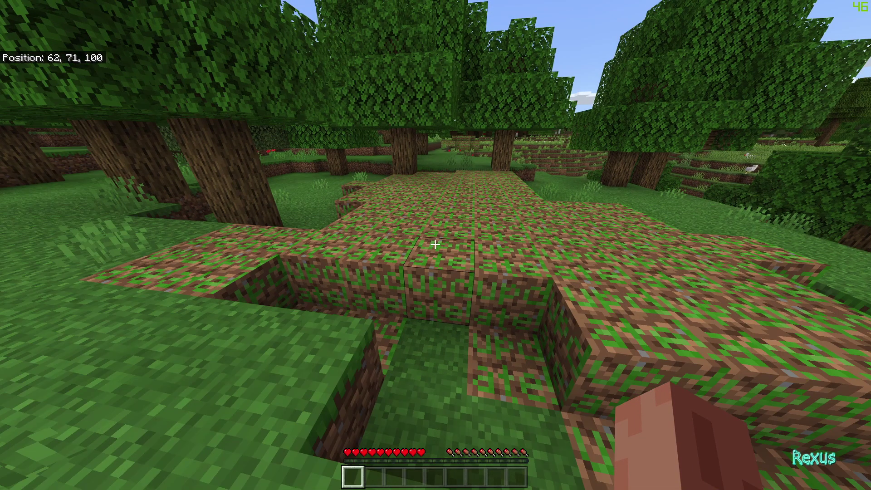
key(w)
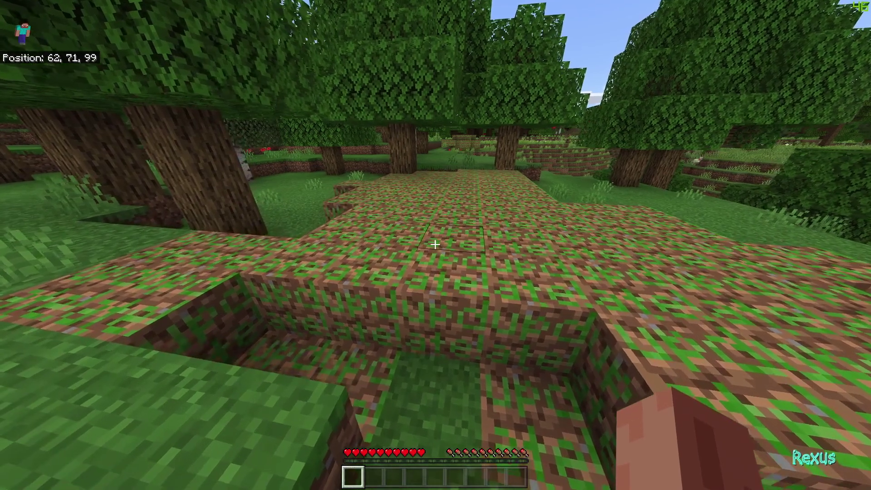
key(s)
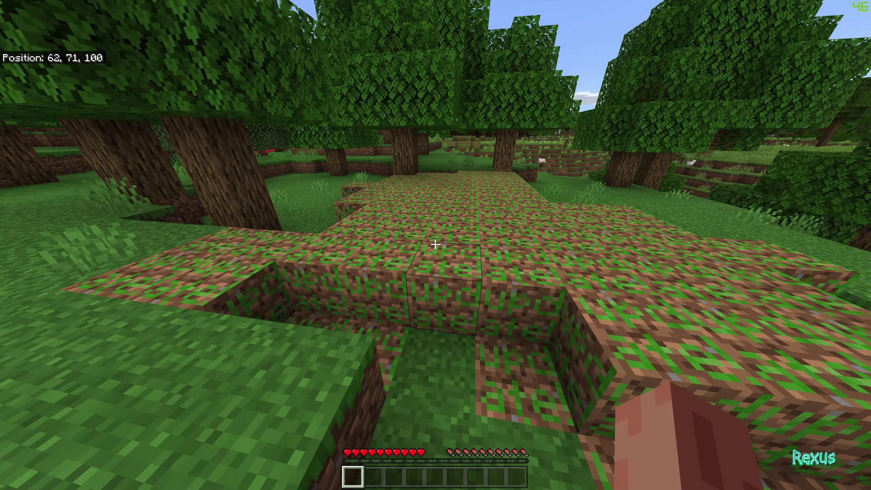
key(w)
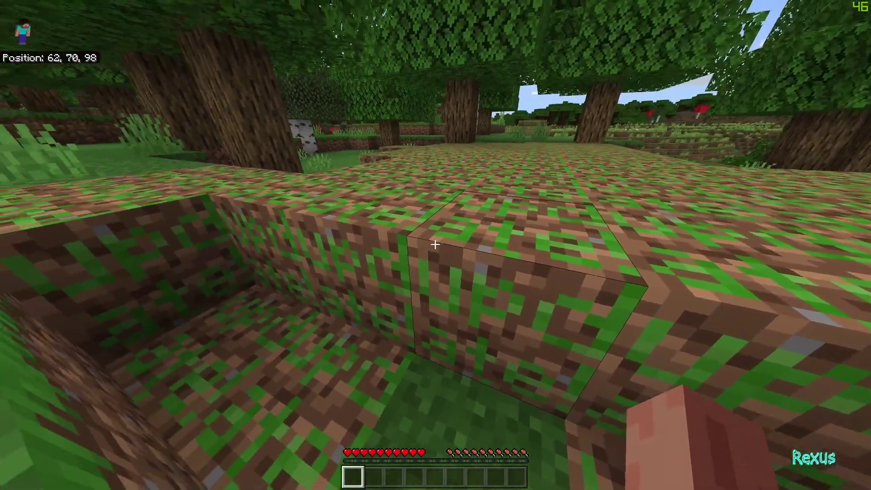
Mine several "update!" blocks out of the patch under the trees and collect them.
click(434, 244)
key(w)
click(435, 244)
click(435, 244)
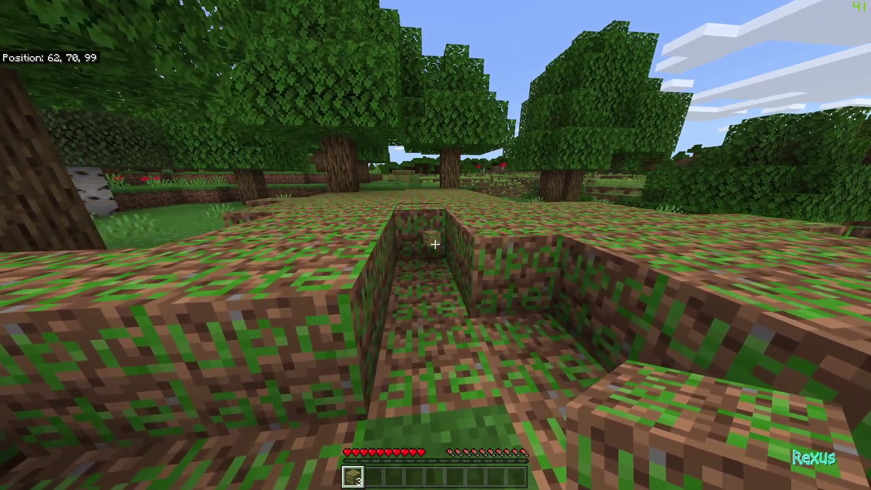
key(a)
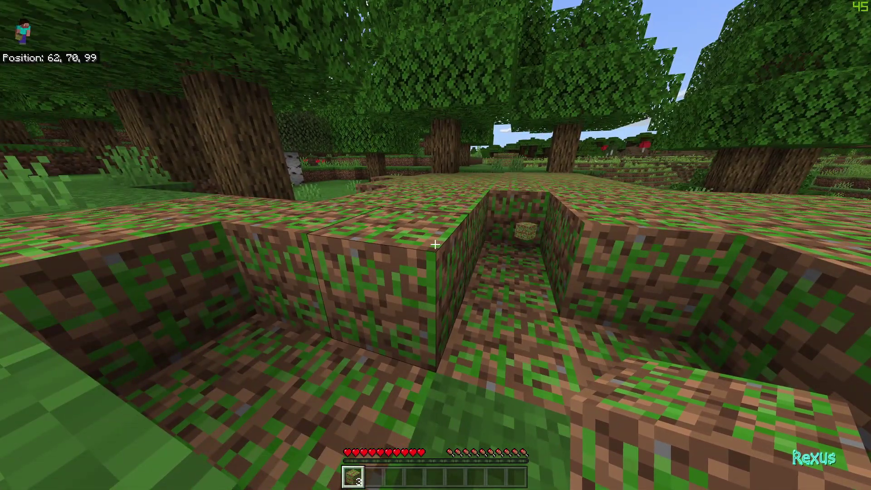
click(435, 244)
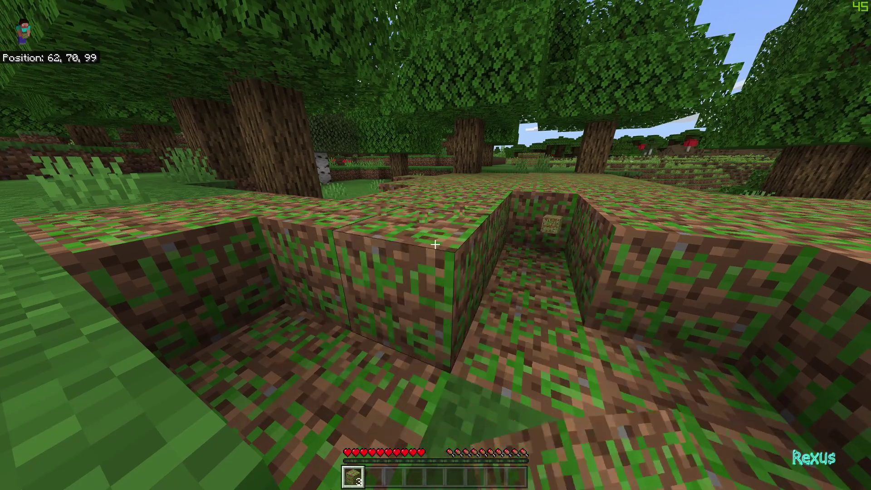
key(2)
key(w)
click(434, 244)
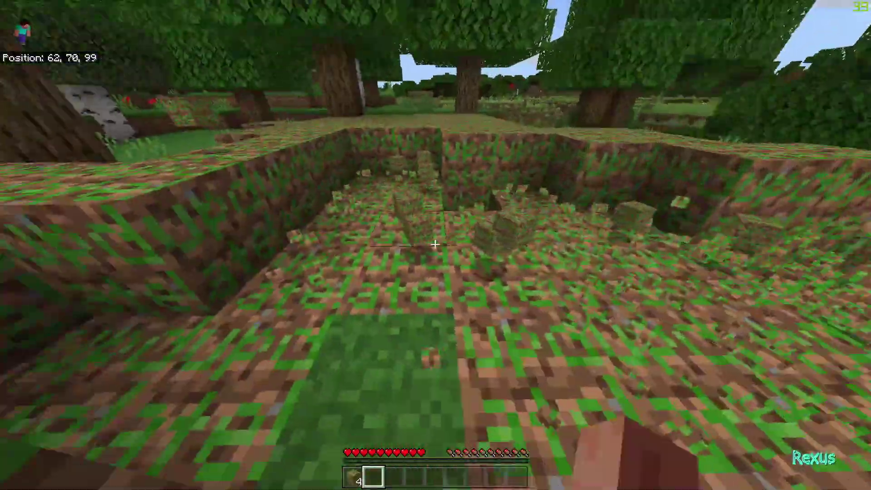
click(434, 244)
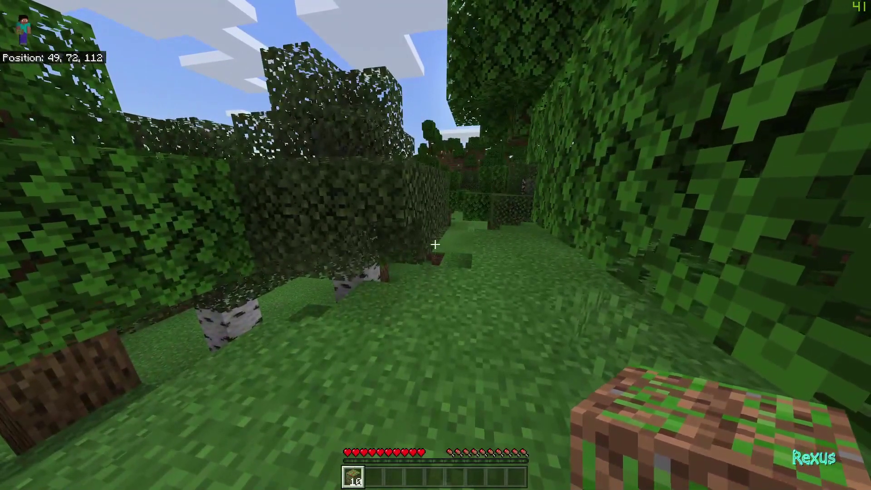
Look at the collected blocks in the inventory, close it, and drop the whole stack.
key(e)
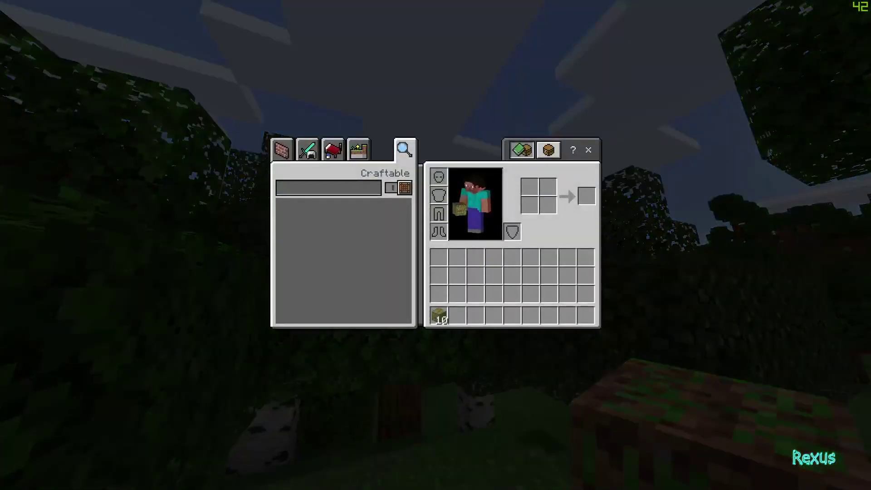
key(e)
key(ctrl+q)
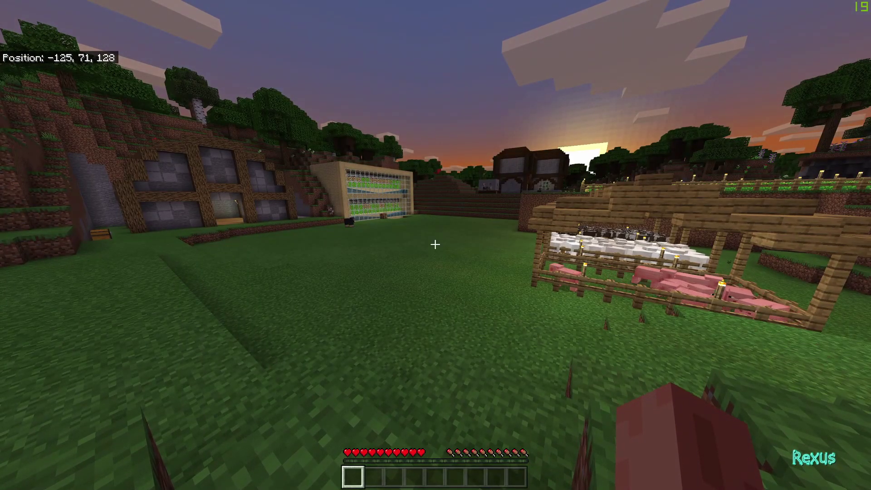
Walk through the converted farm area past the fenced animal pens, and briefly pause and resume the game.
key(s)
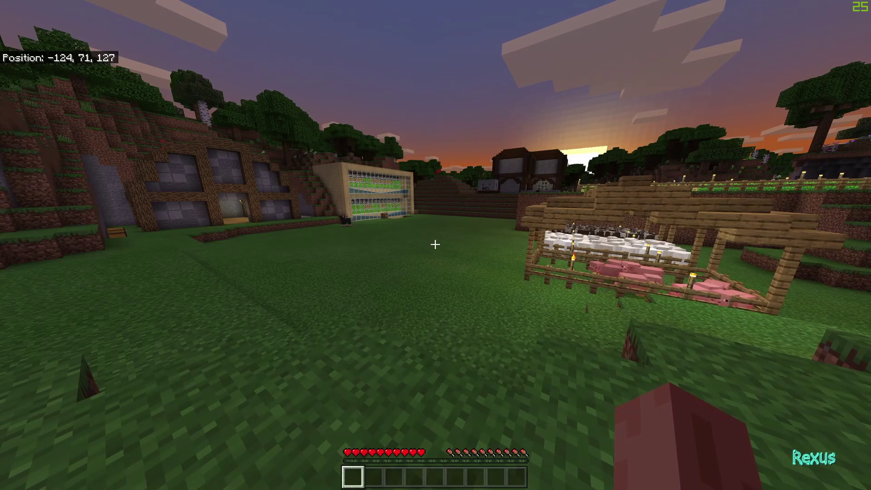
key(w)
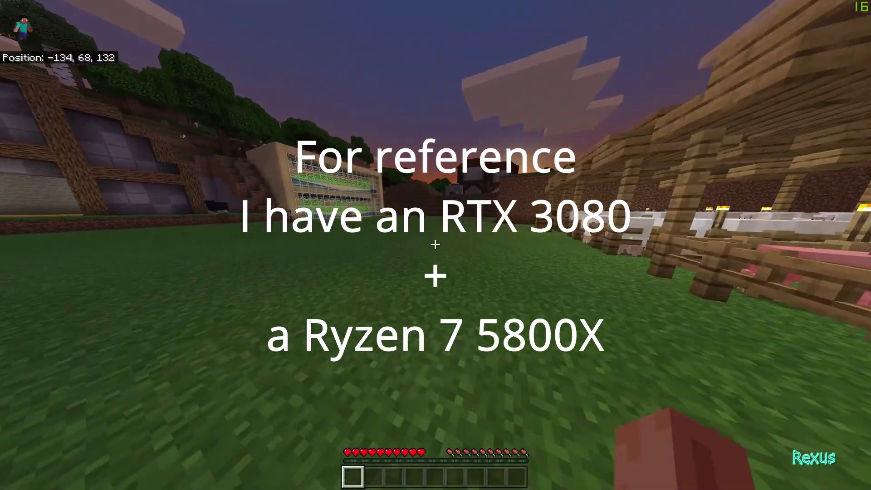
key(Escape)
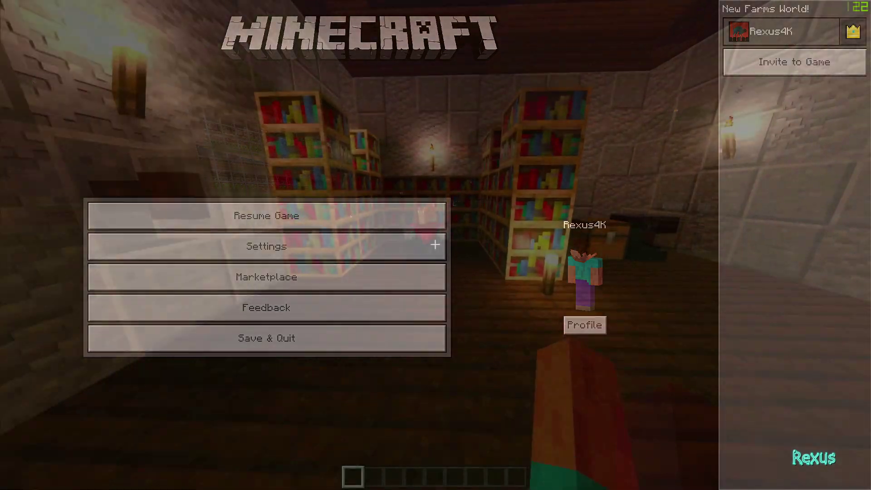
key(Escape)
Tour the enchanting library, then walk outside past the chicken coop to the glowing plant farm to inspect the ray-traced lighting.
key(w)
key(s)
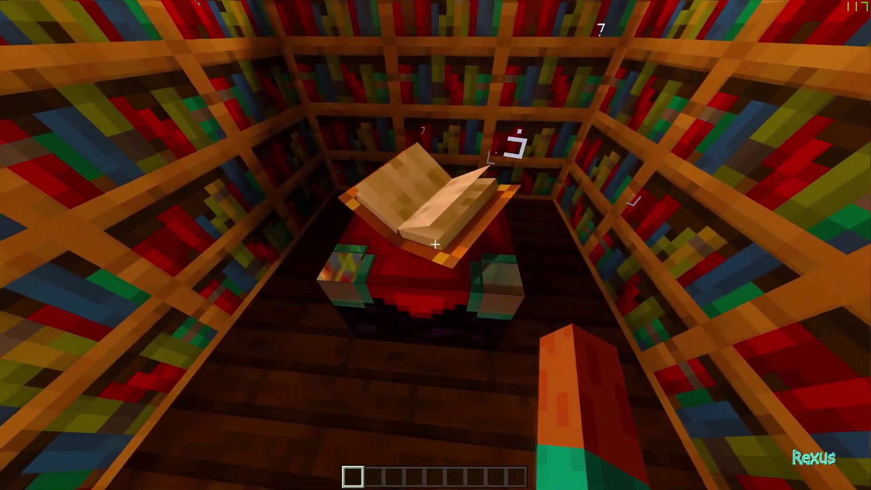
key(w)
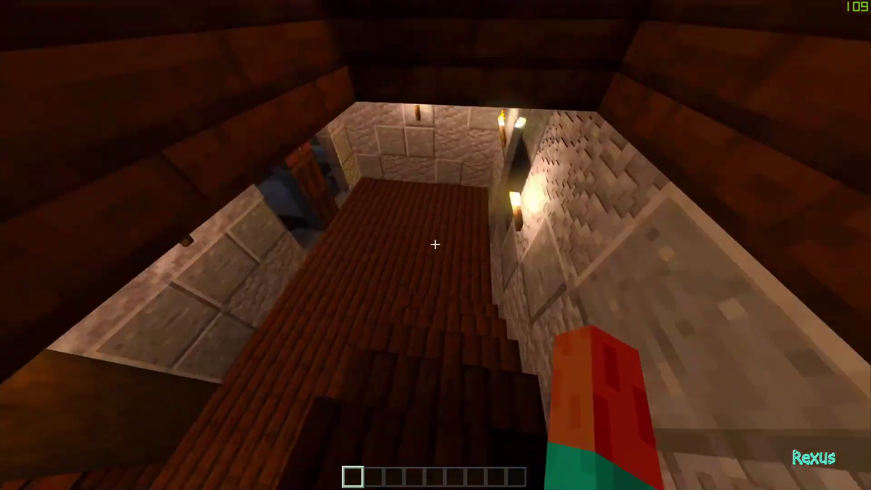
key(w)
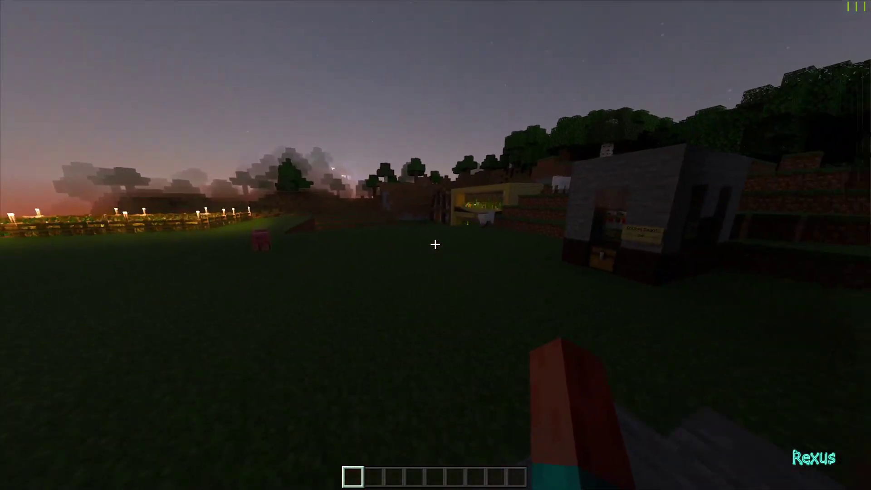
key(w)
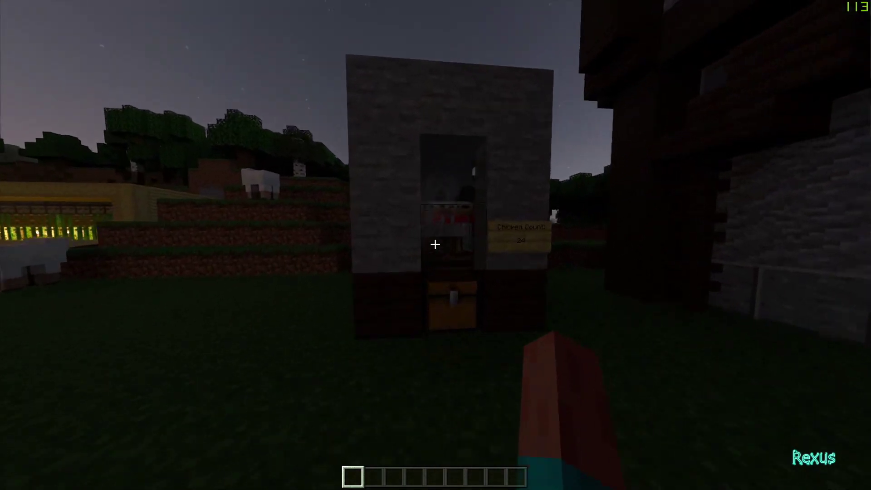
key(w)
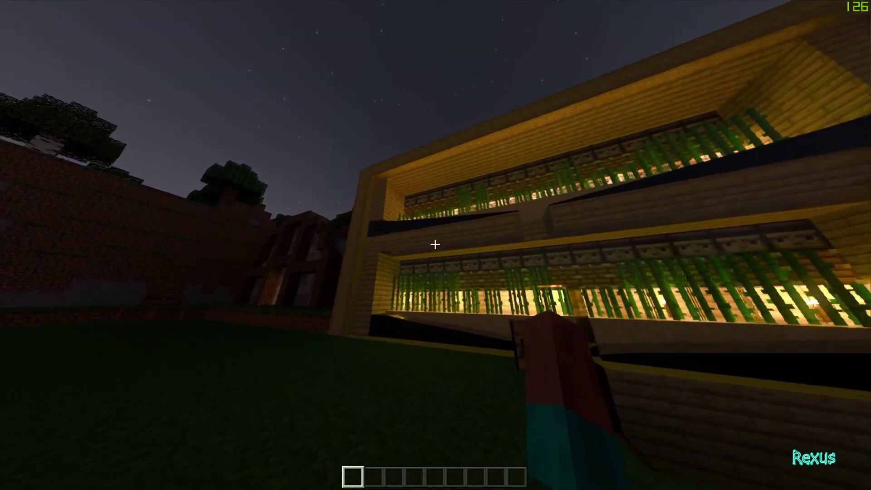
Walk past the glowing plant farm to the neighbouring log-framed building and inspect the torch lighting inside its entrance.
key(w)
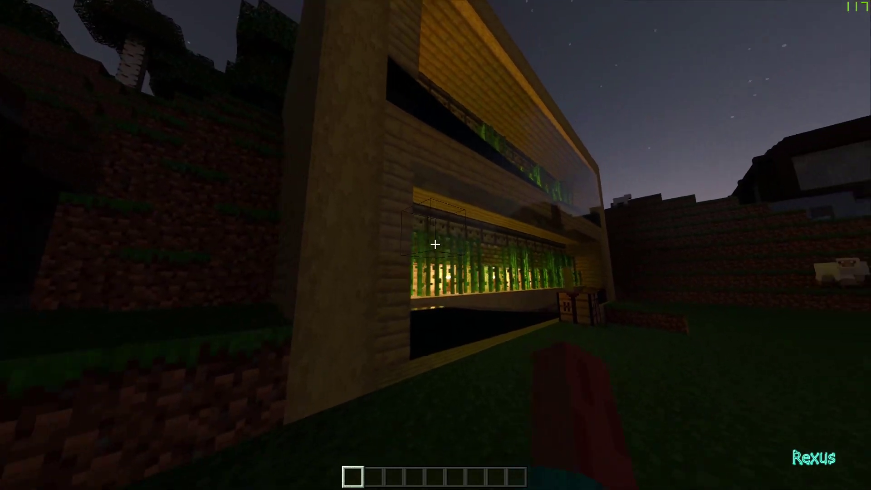
key(w)
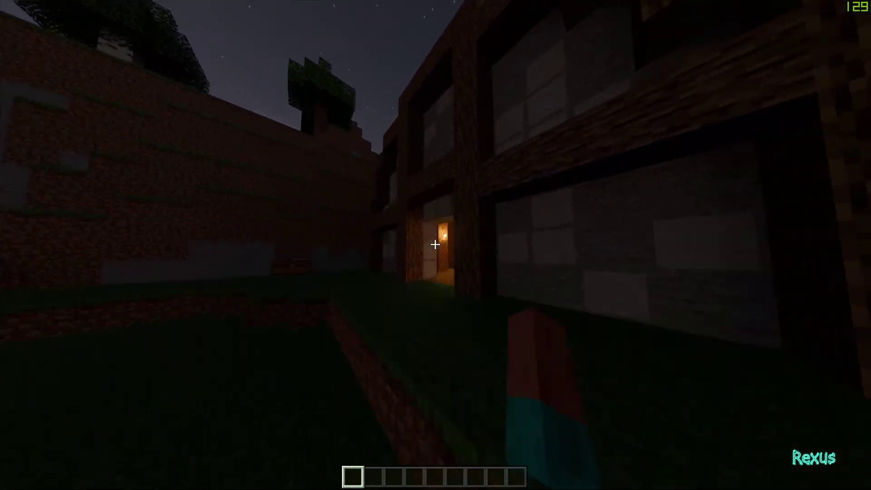
key(w)
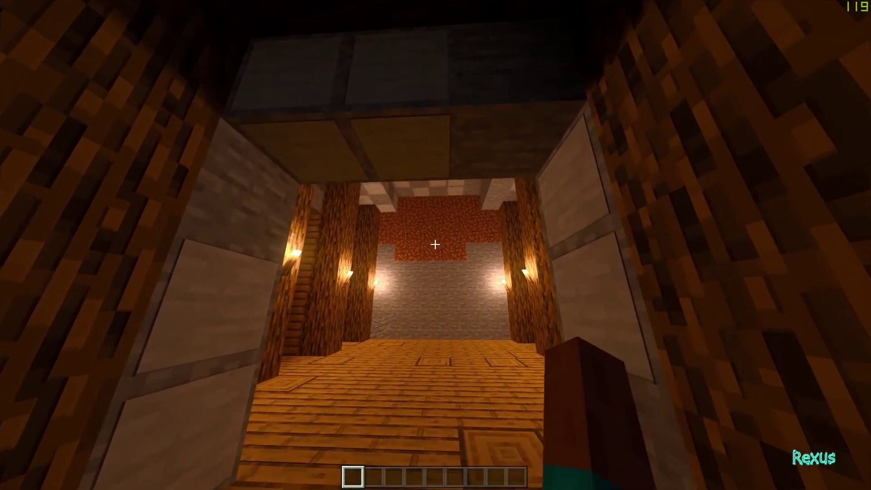
key(w)
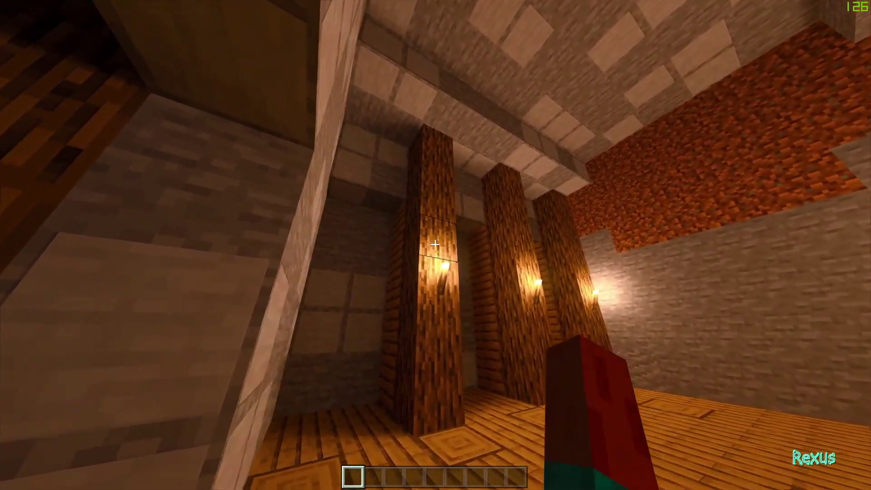
Return to the roofed animal pens and walk around the fences and chest to inspect the ray-traced lighting at night.
key(w)
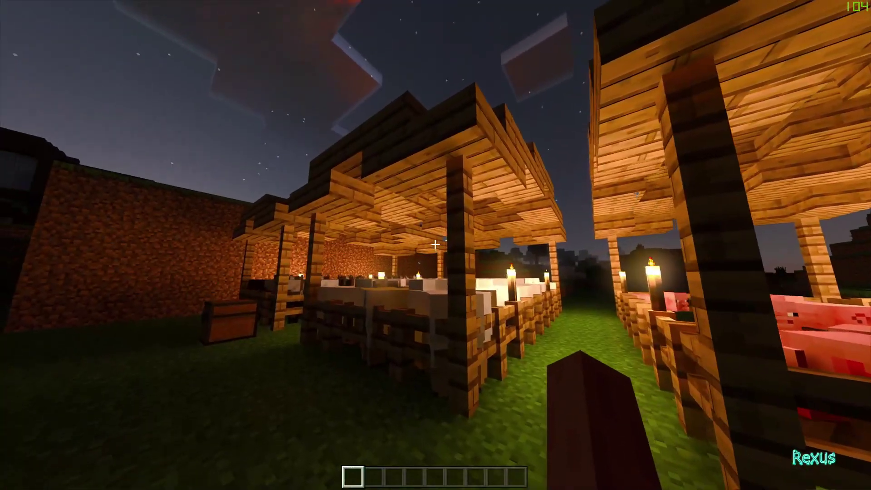
key(w)
key(w)
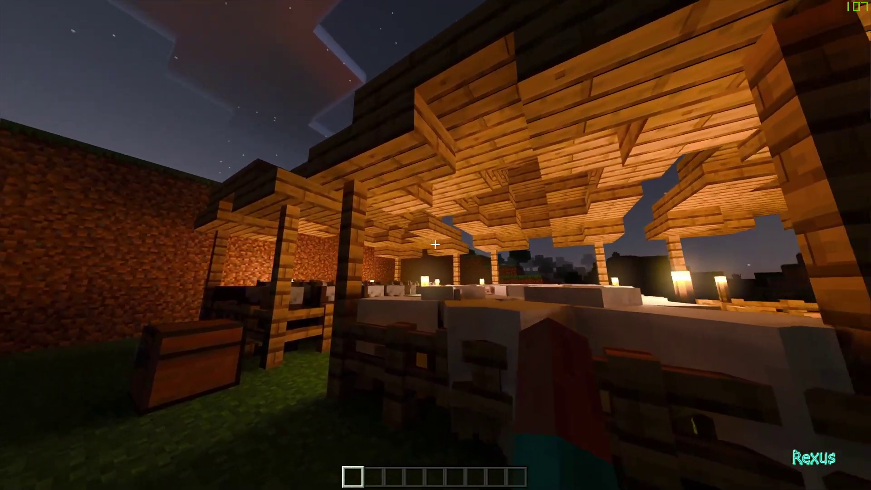
key(s)
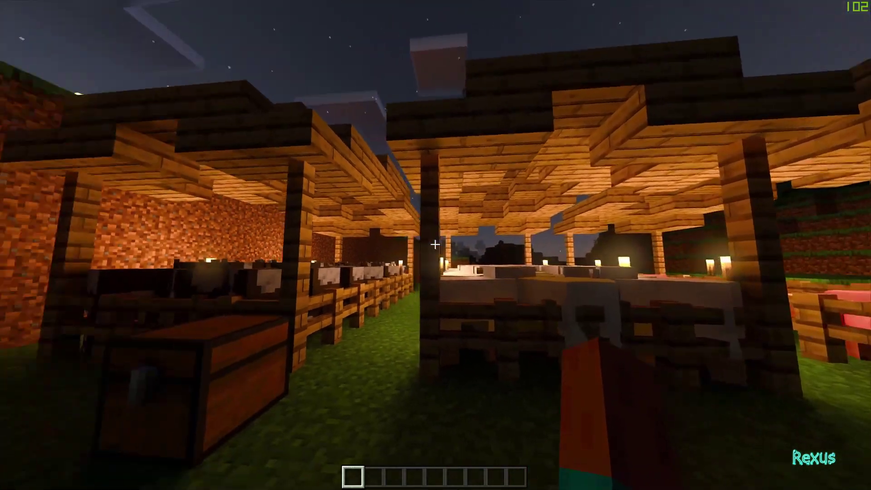
key(s)
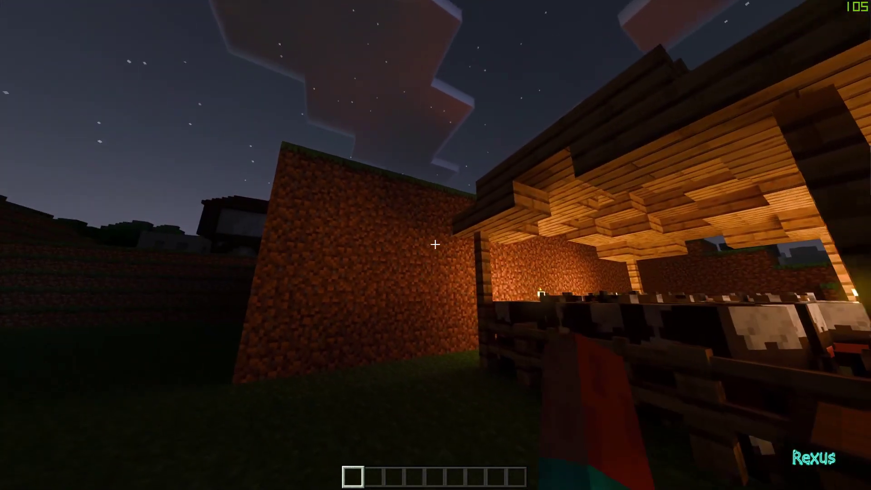